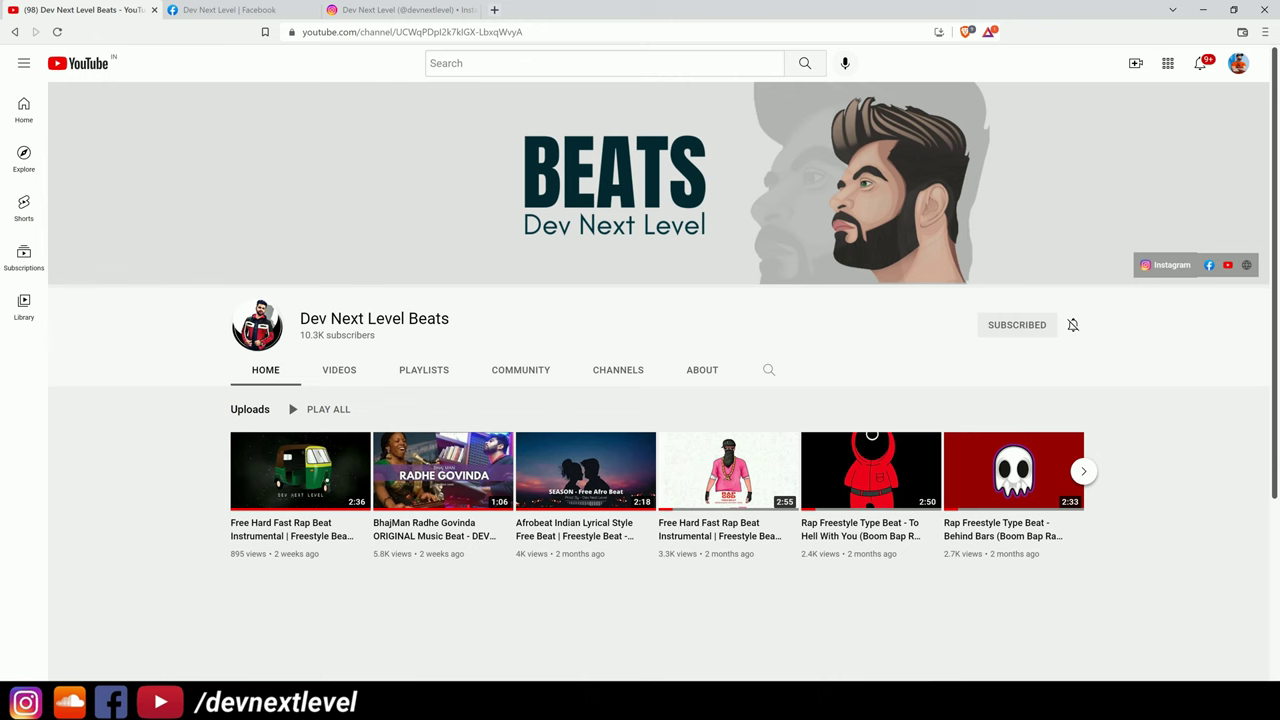
left_click(262, 10)
left_click(409, 8)
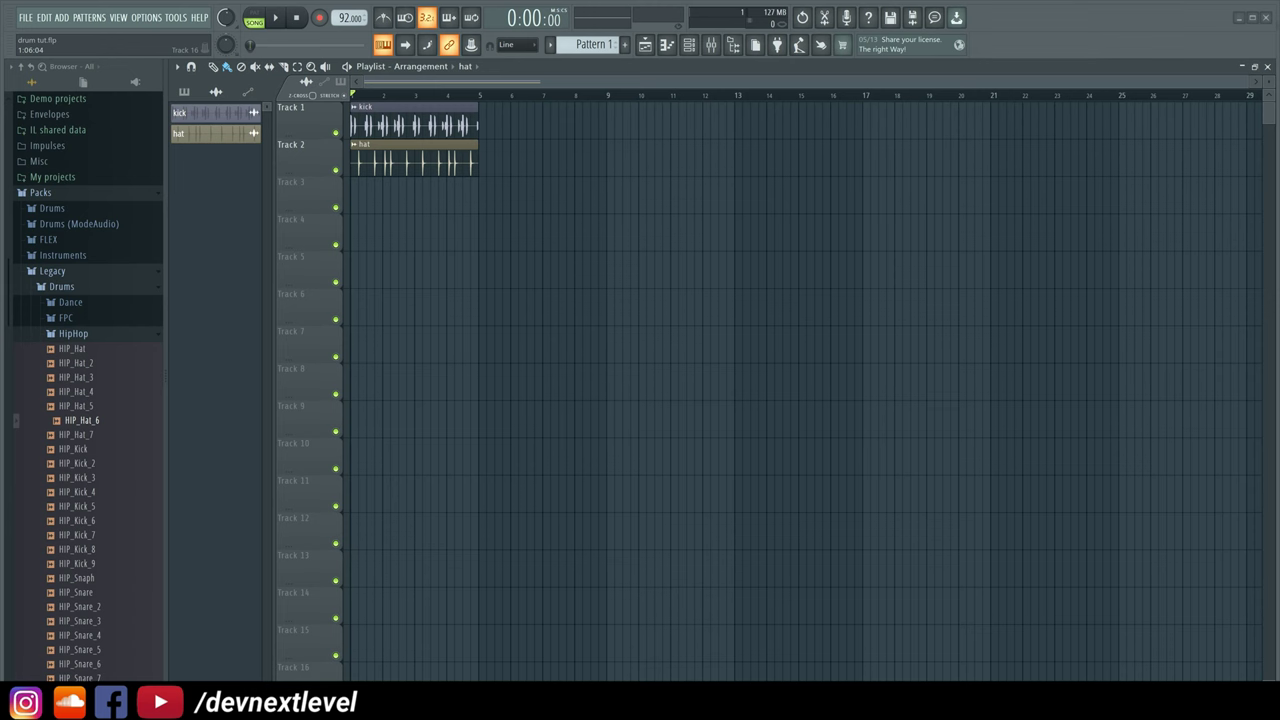
- Audition the HIP_Hat samples in the HipHop drum pack and add HIP_Hat_6 to the channel rack as a new channel
left_click(688, 47)
left_click_drag(76, 362, 80, 385)
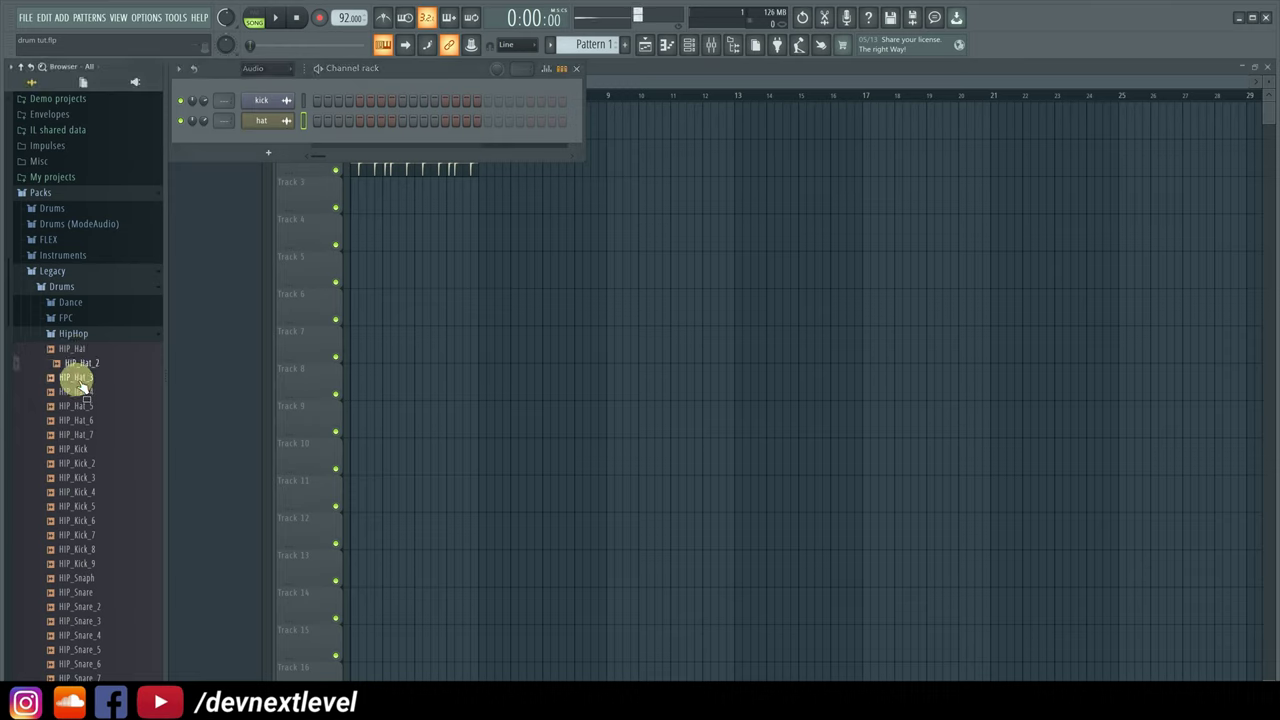
left_click(78, 380)
left_click(91, 422)
left_click(92, 382)
left_click(98, 424)
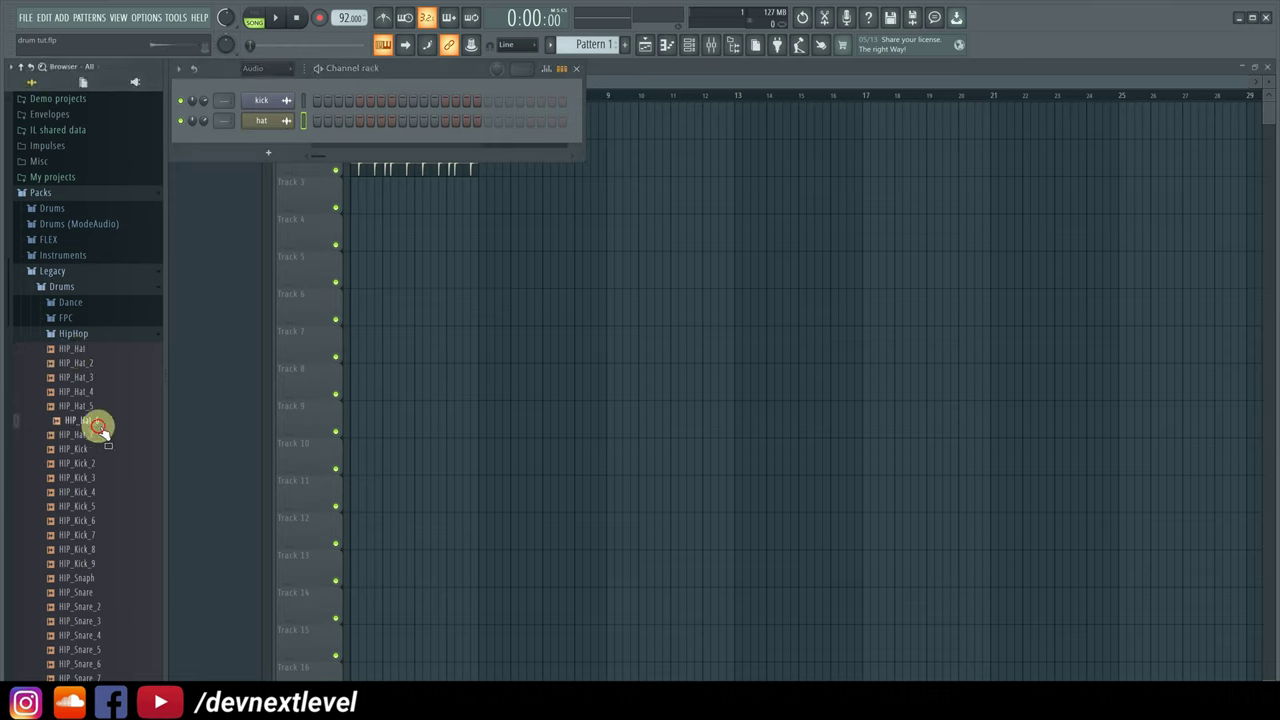
left_click_drag(98, 424, 280, 146)
- Paint a continuous row of two-step C5 notes across bars 1 to 4 in the HIP_Hat_6 piano roll
right_click(285, 125)
left_click(305, 128)
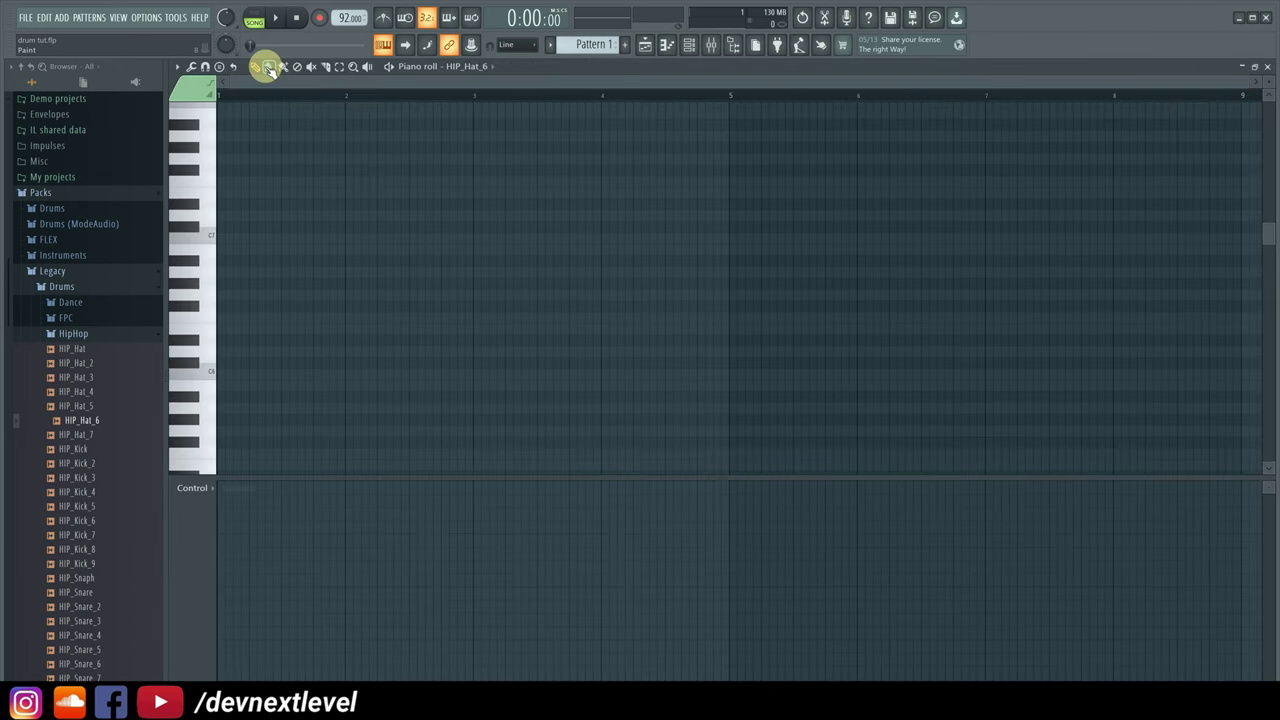
scroll(220, 372, "down", 4)
left_click(225, 374)
left_click_drag(253, 377, 709, 380)
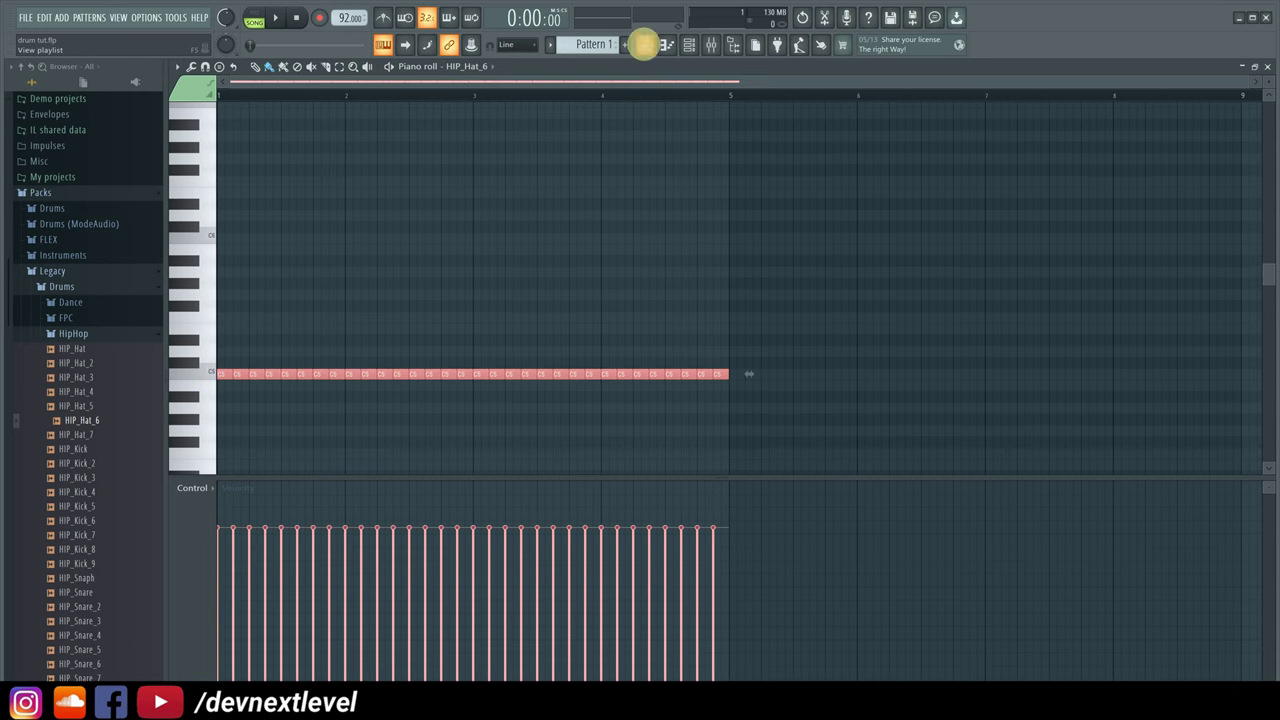
- Place Pattern 1 at the start of Track 3 in the playlist and play back the arrangement
left_click(644, 50)
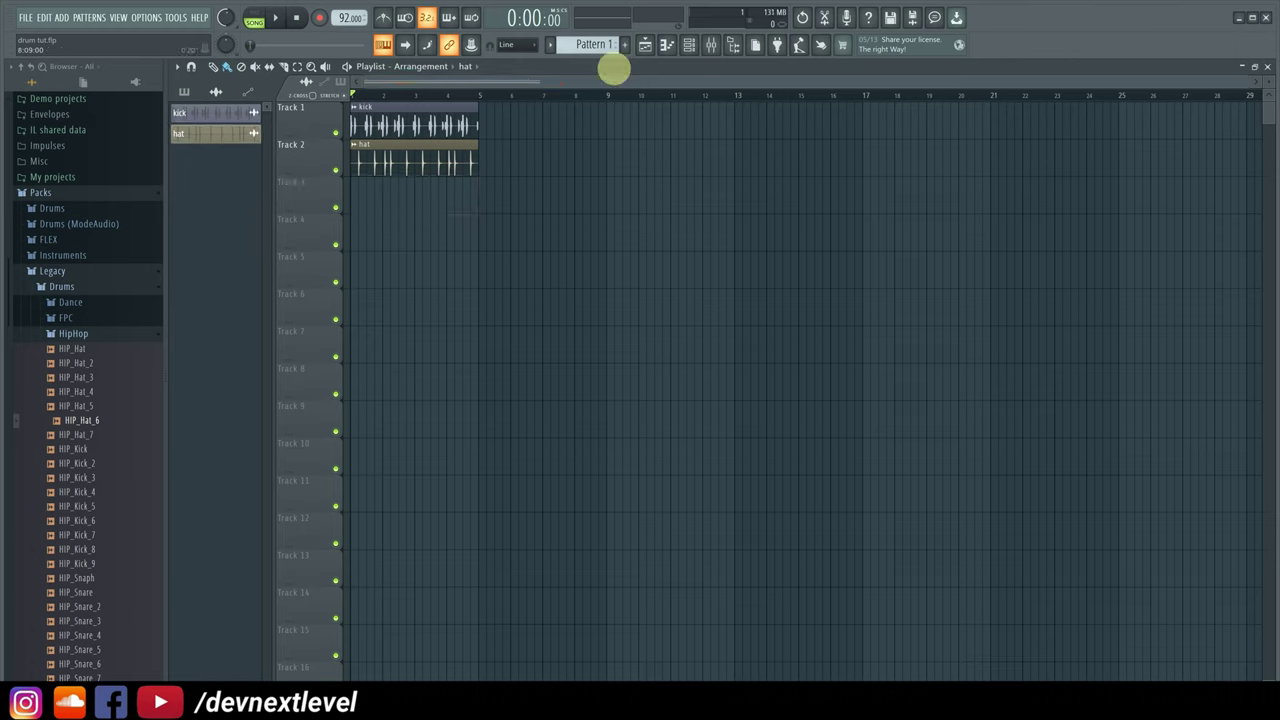
left_click(590, 45)
left_click_drag(401, 199, 376, 209)
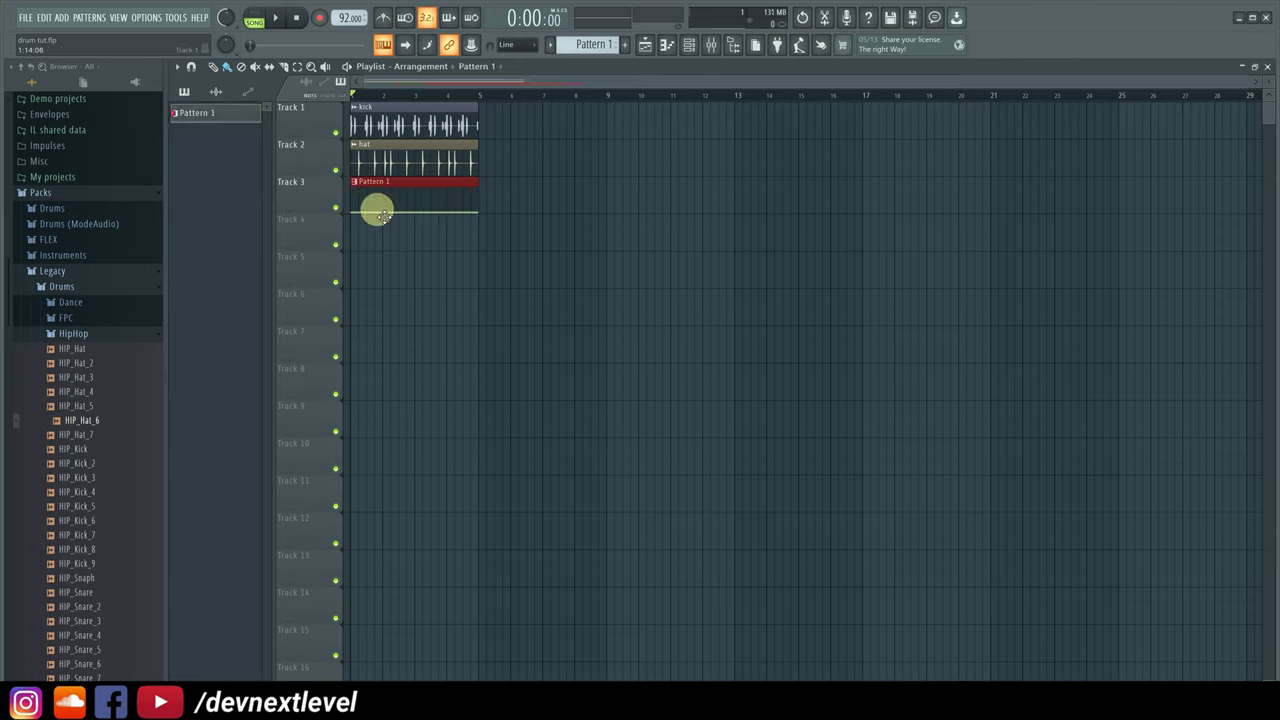
left_click(565, 183, "ctrl")
key("space")
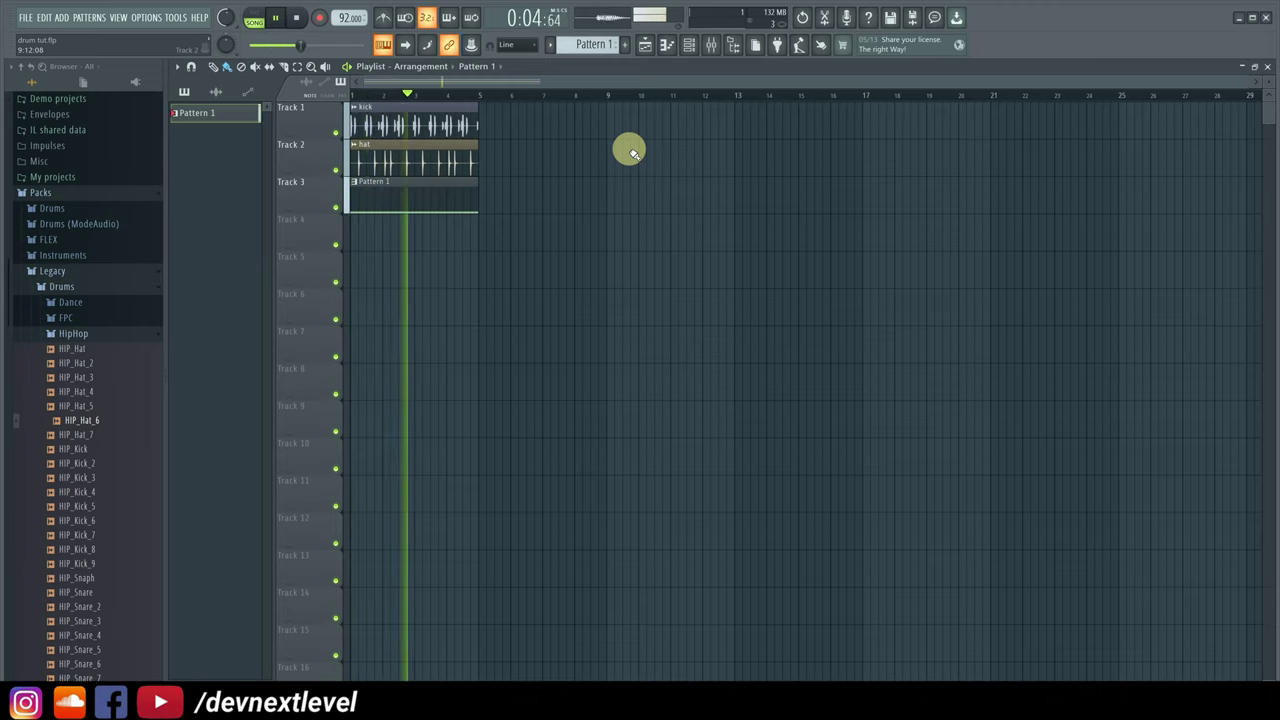
key("space")
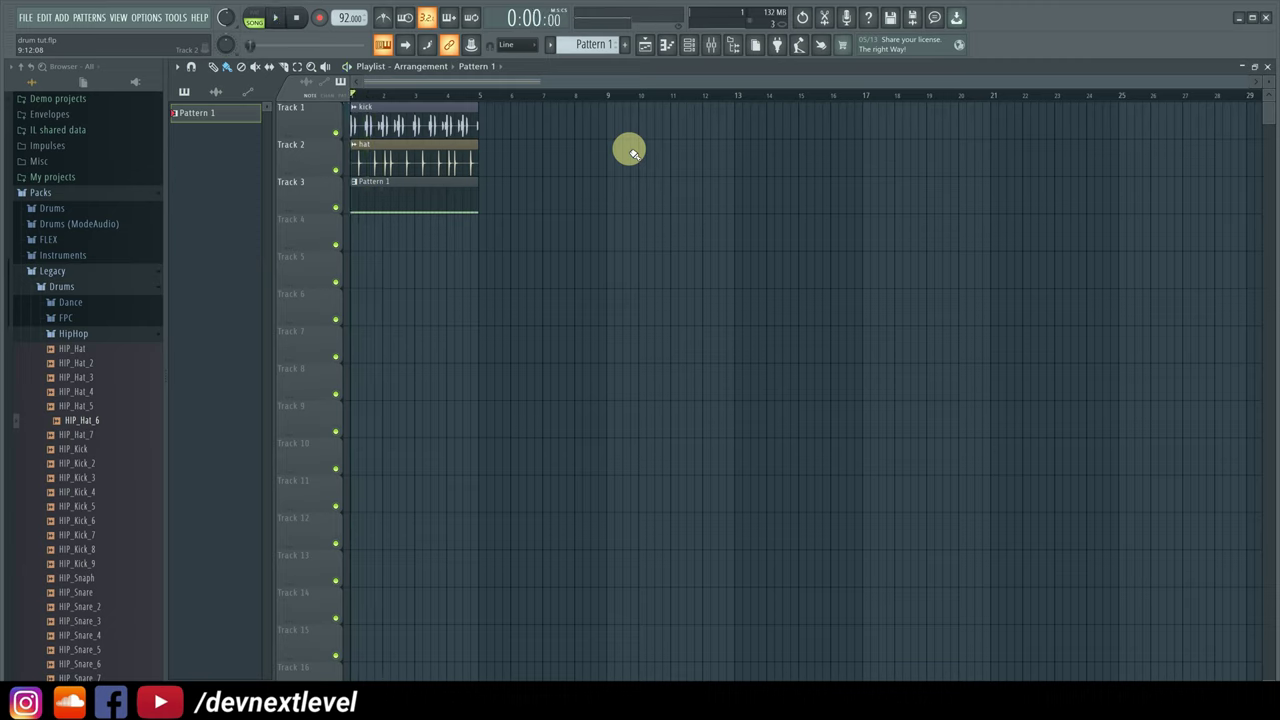
- Reopen the Pattern 1 hat notes in the piano roll and set the main snap to 1/6 beat
double_click(426, 191)
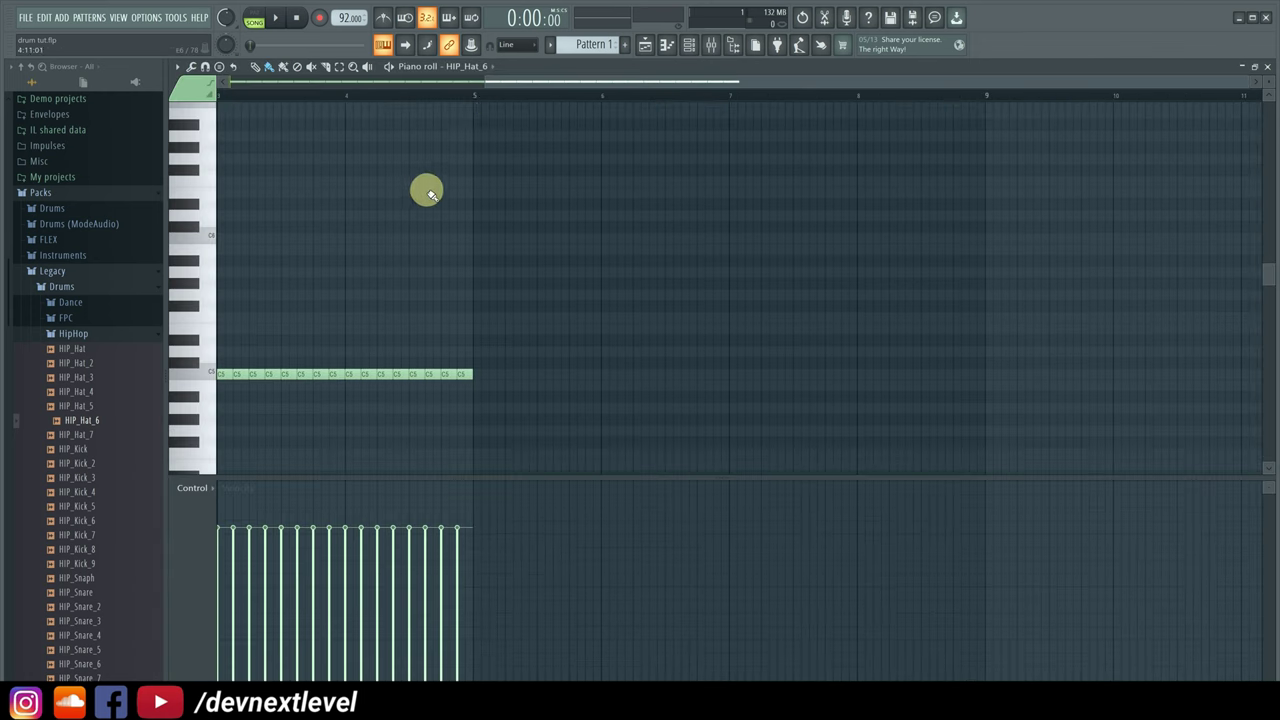
left_click_drag(560, 84, 212, 112)
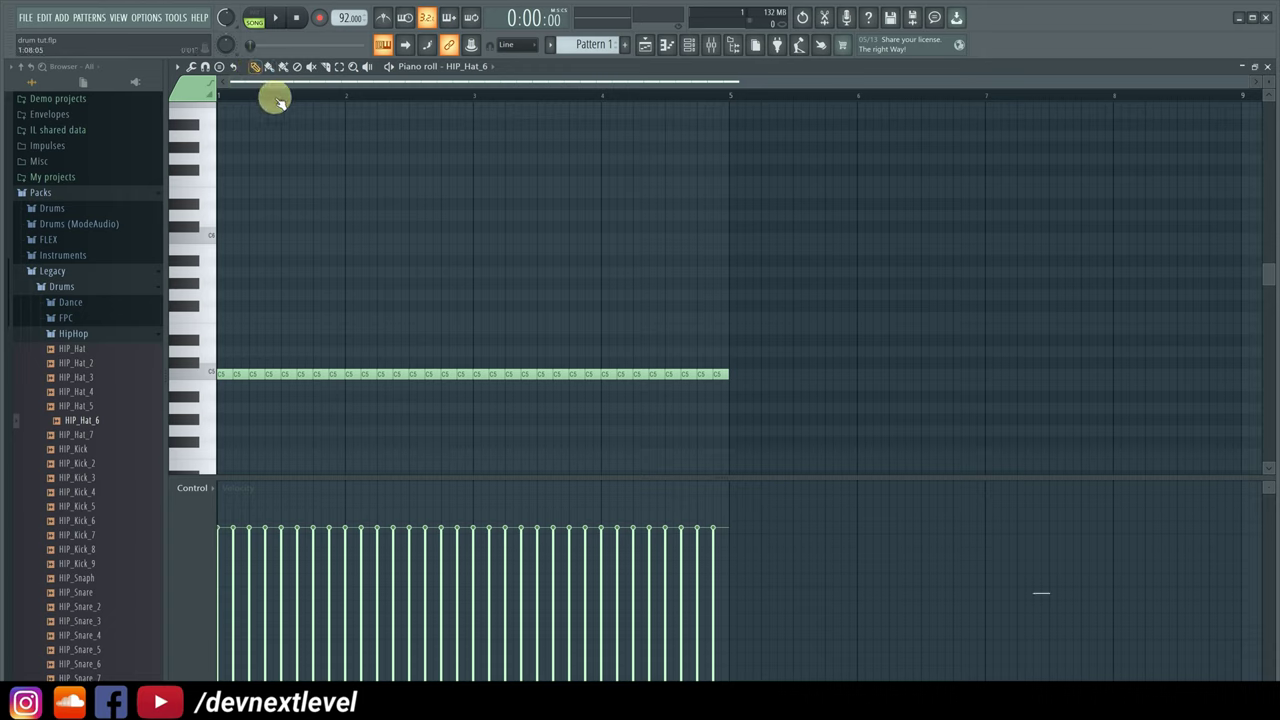
key("space")
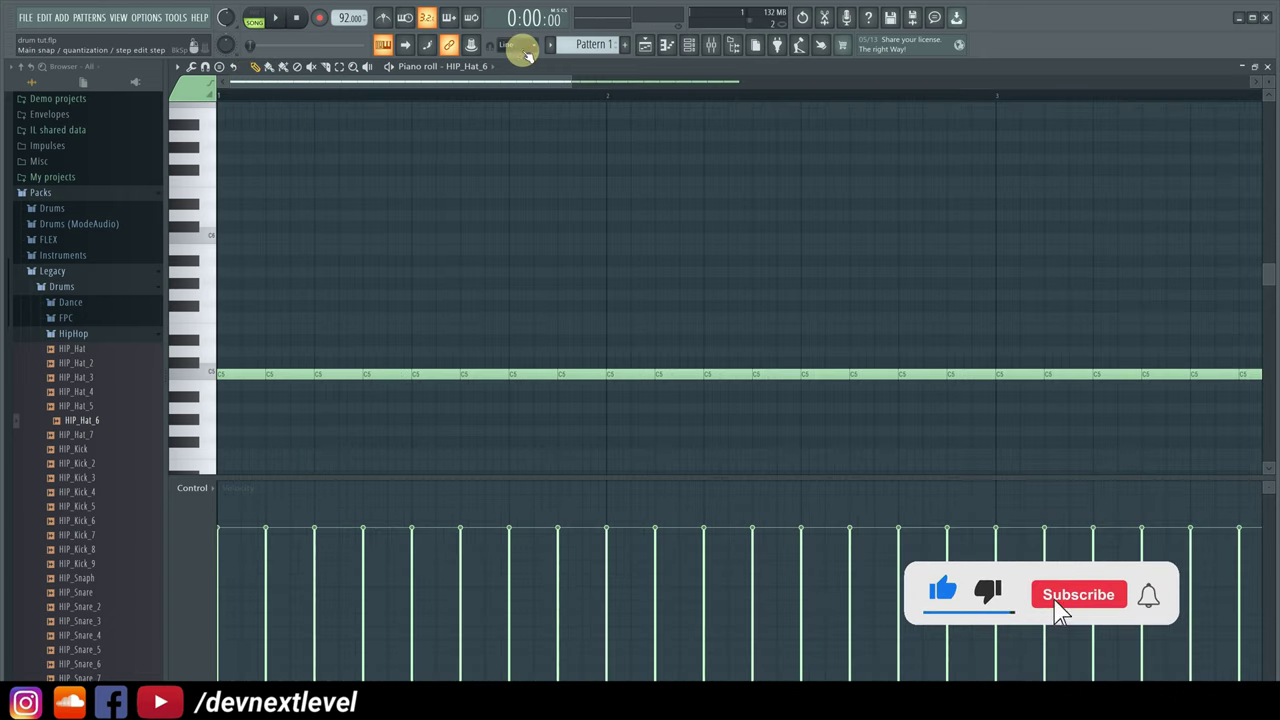
left_click(527, 53)
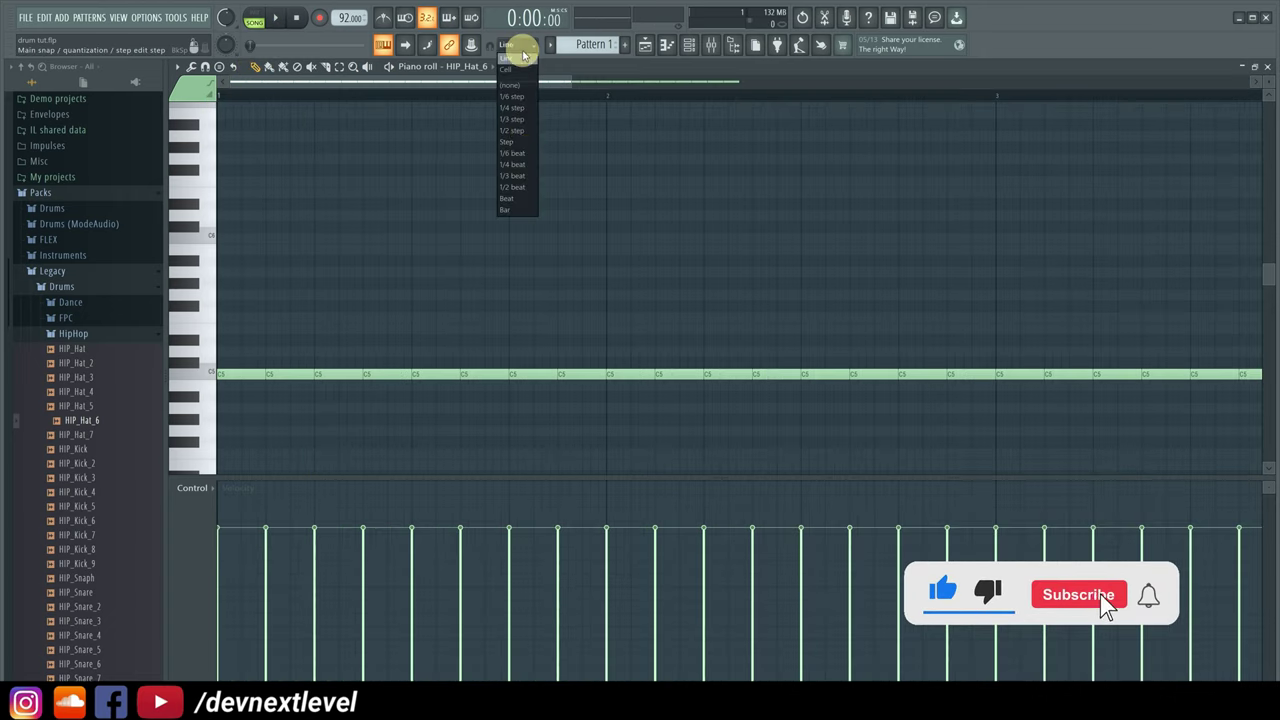
left_click(524, 149)
- Replace the end of bar 1 with a roll of three extra C5 notes at 1/6-beat spacing and play it back
right_click(544, 374)
right_click(574, 375)
left_click(524, 374)
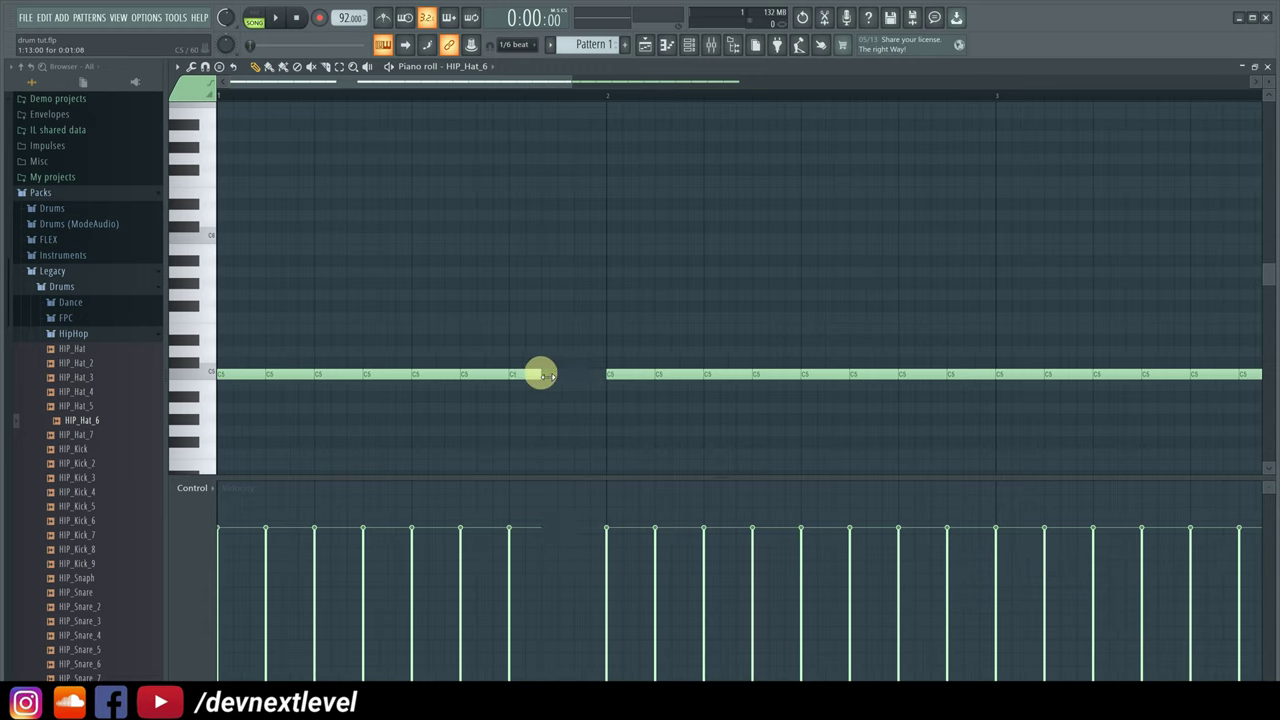
left_click(573, 375)
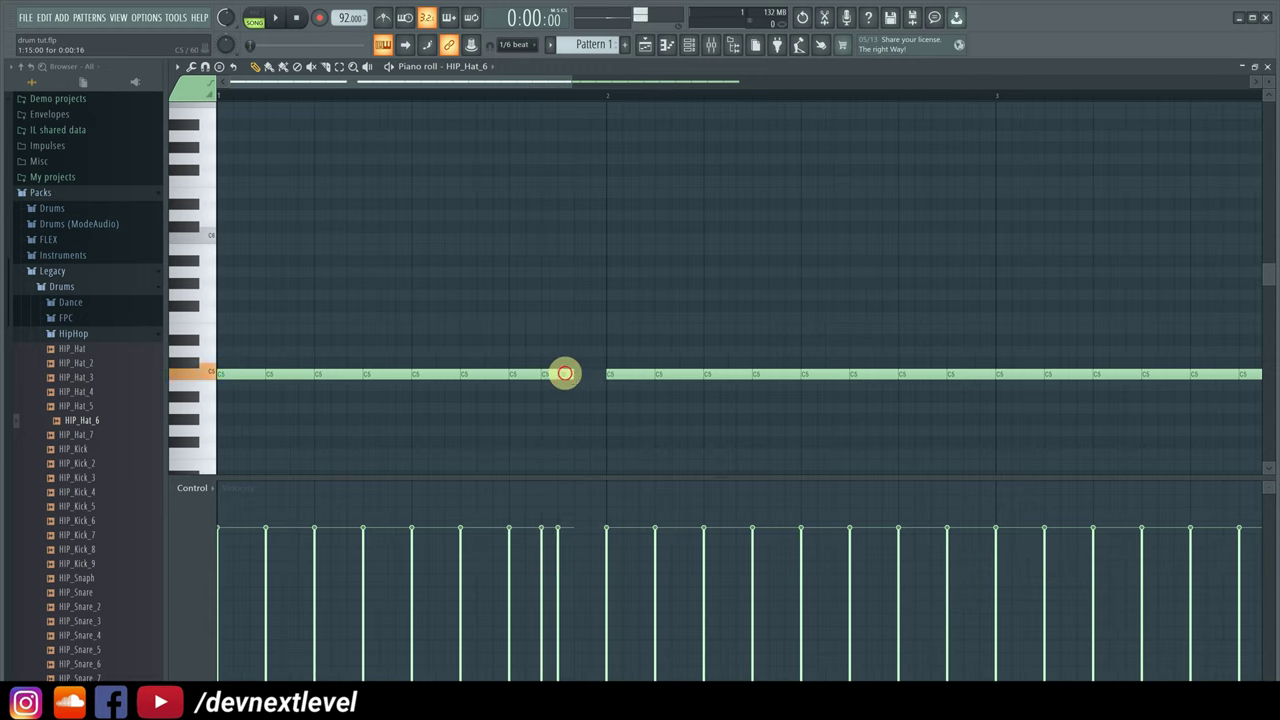
key("space")
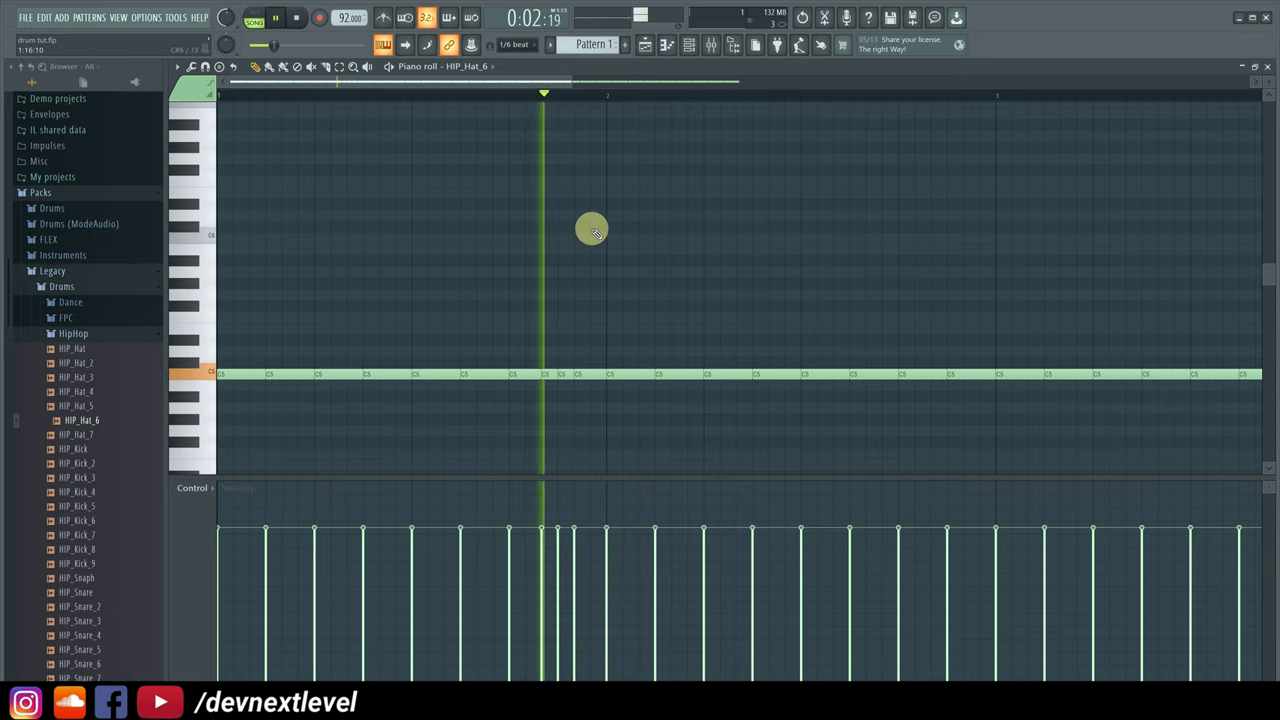
scroll(531, 95, "down", 2)
scroll(534, 97, "down", 1)
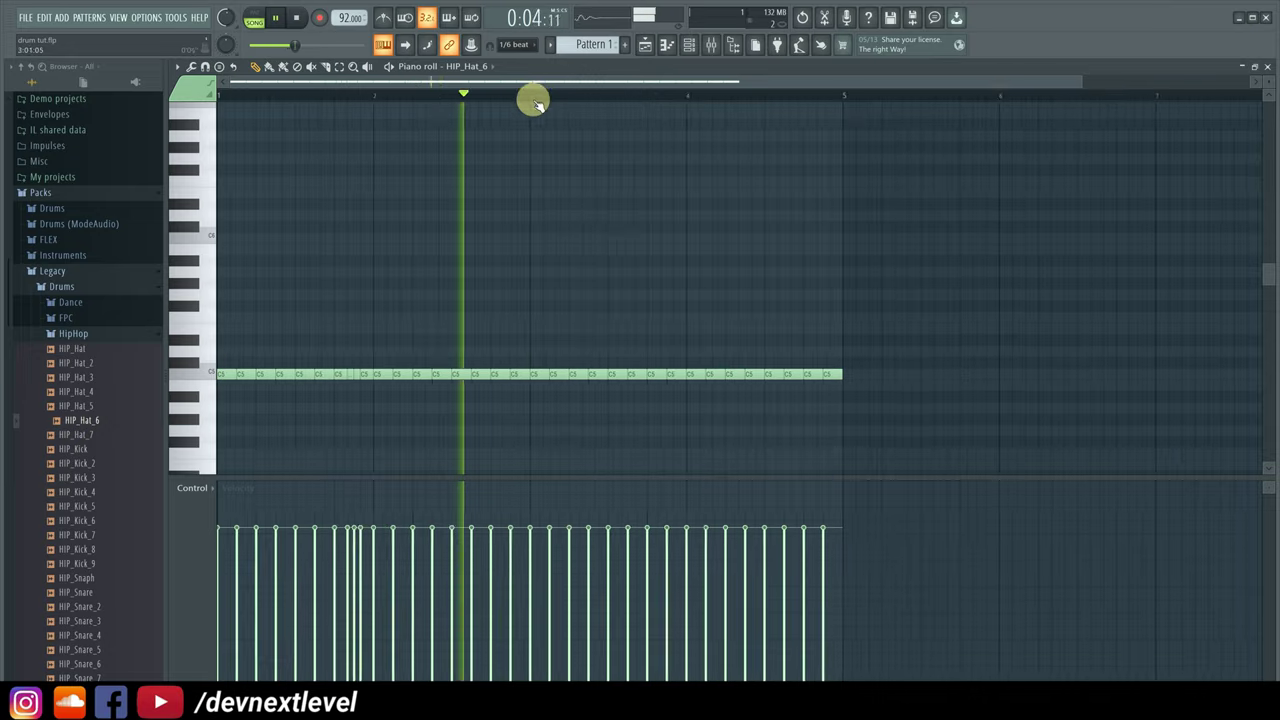
key("space")
- Delete the last two hat notes of bar 2 and place a C5 note at the start of its final beat
right_click(516, 377)
right_click(500, 377)
left_click(498, 362)
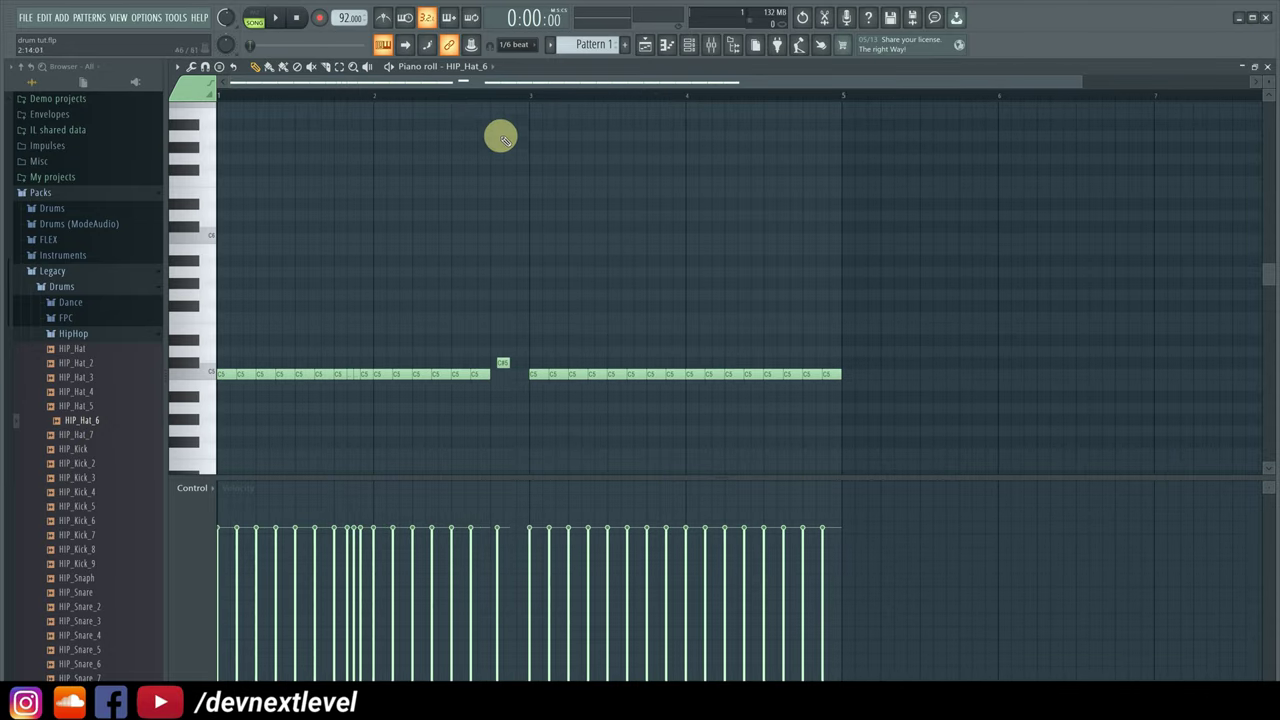
scroll(514, 94, "up", 4)
left_click_drag(477, 368, 452, 386)
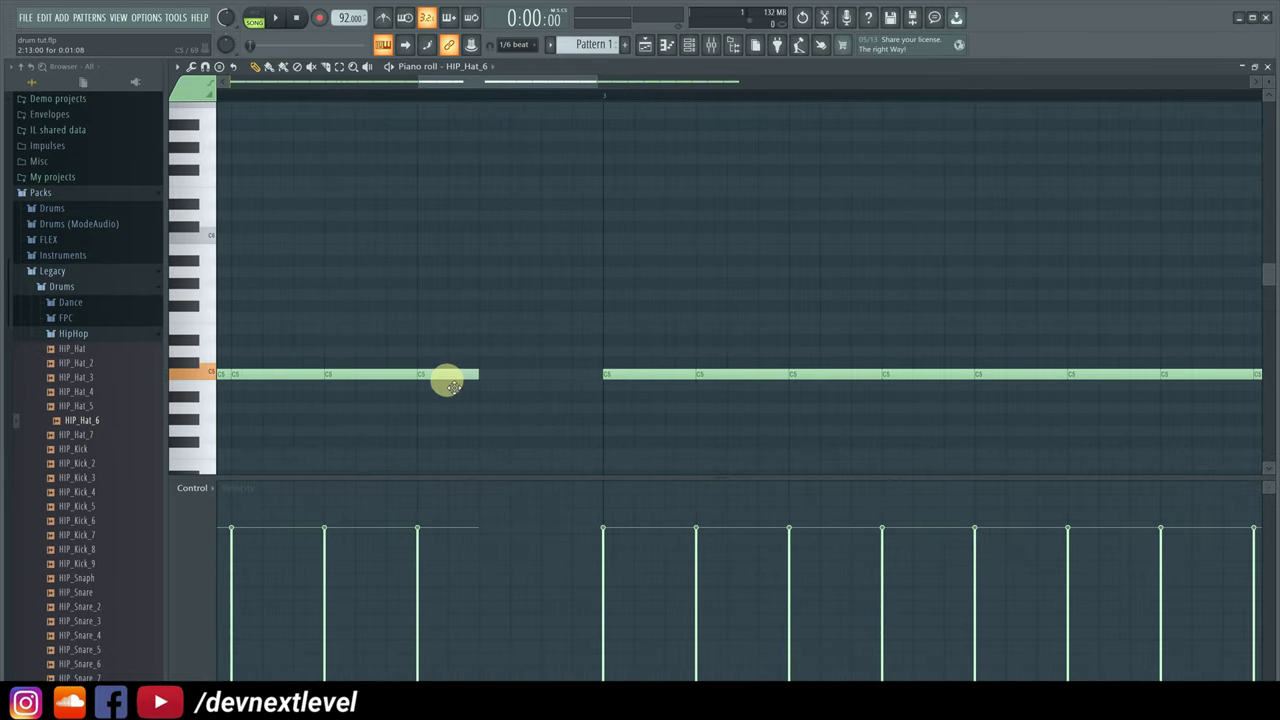
- Fill the rest of bar 2's final beat with C5 notes every 1/6 beat and play back the roll
left_click(455, 378)
left_click(490, 378)
left_click(517, 374)
left_click(546, 374)
left_click(577, 374)
key("space")
scroll(545, 98, "down", 5)
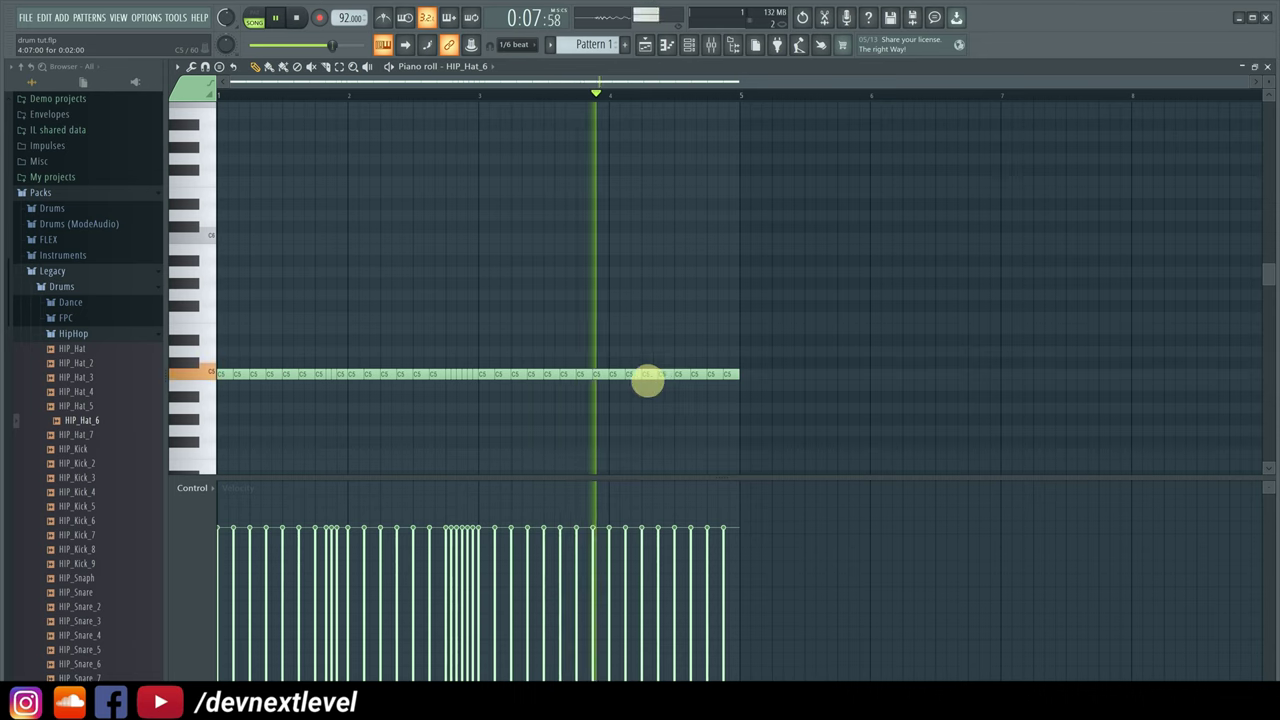
key("space")
- Chop the last two hat notes of bar 3 into short repeats with the chopper, adjusting its time multiplier
left_click_drag(504, 347, 453, 397)
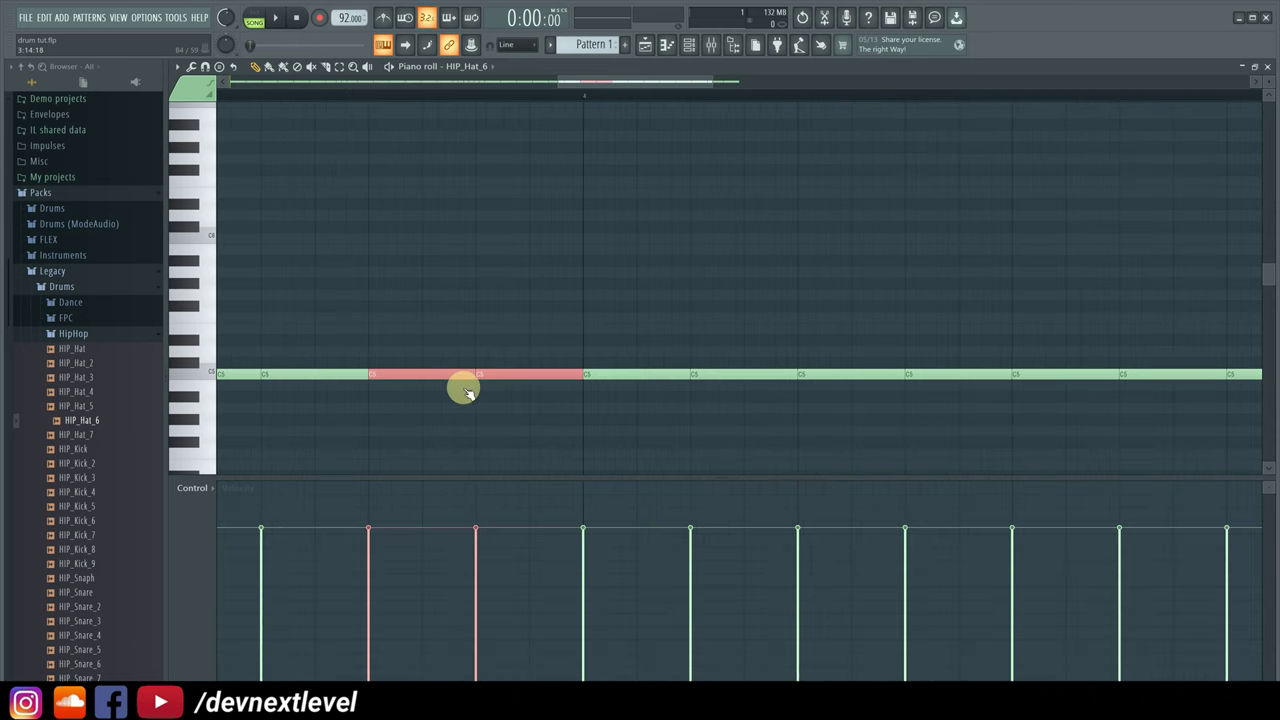
key("ctrl+u")
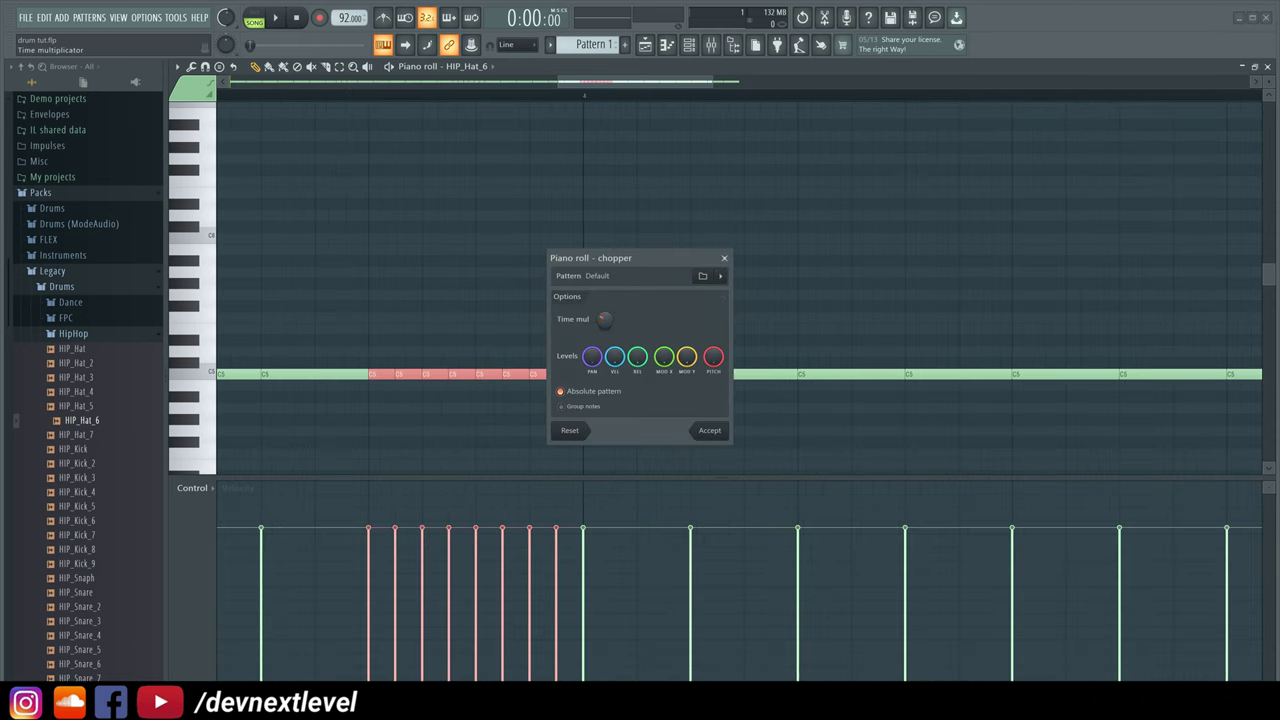
left_click_drag(604, 320, 604, 338)
left_click(710, 431)
- Remove some of the chopped notes at the end of bar 3 to leave gaps in the roll, and play back the pattern
right_click(437, 376)
left_click_drag(437, 376, 584, 376)
key("space")
scroll(608, 100, "down", 5)
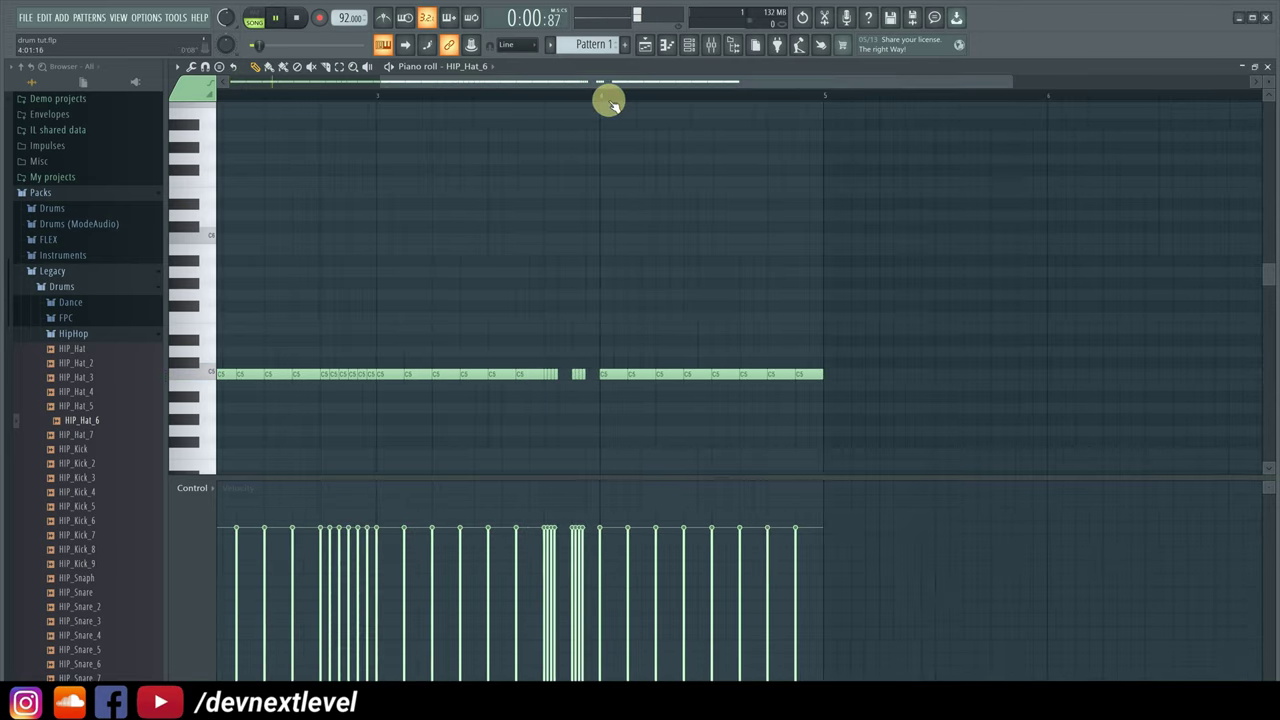
left_click(451, 99)
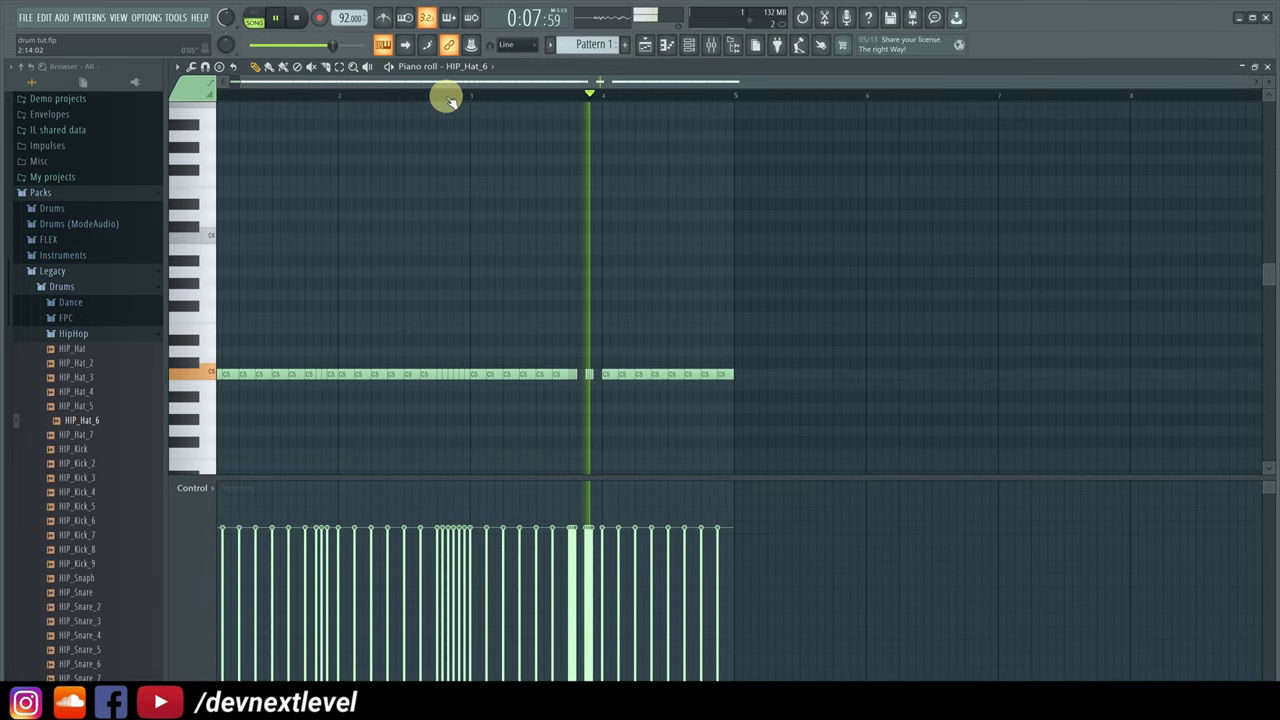
key("space")
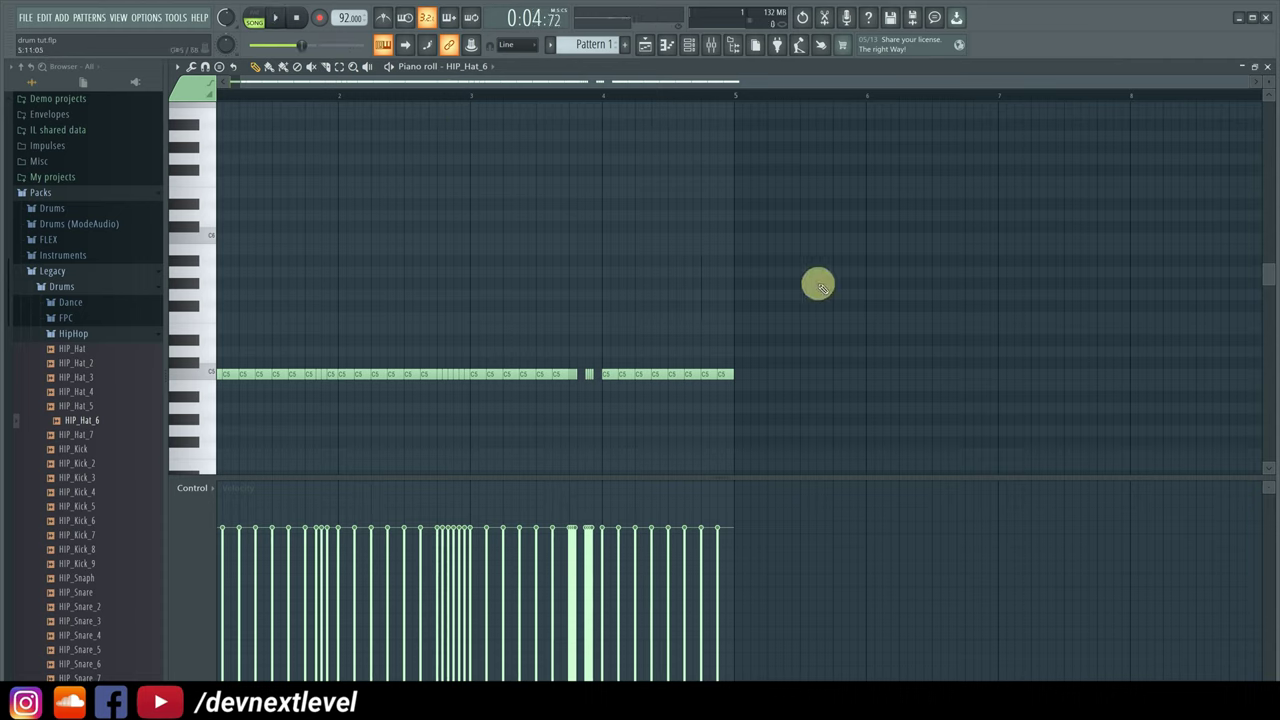
- Randomize the volume, pan and pitch levels of the hat notes with the randomizer and play back the result
key("alt+r")
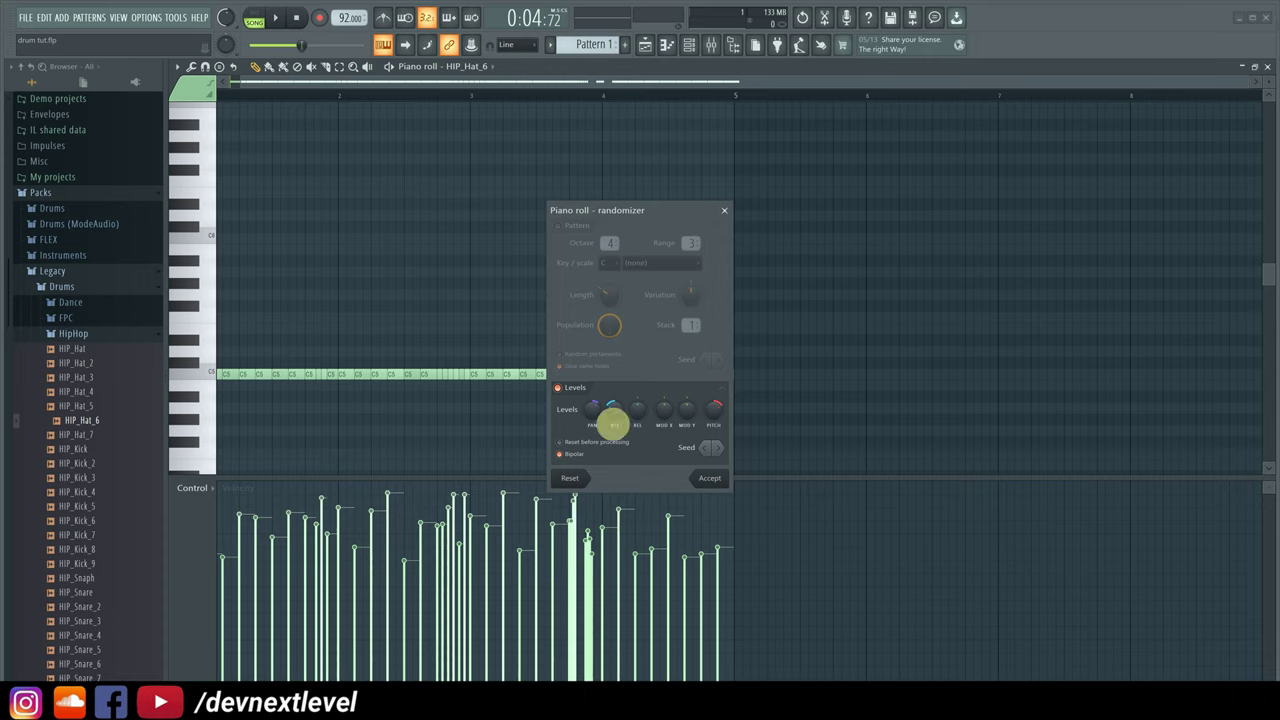
left_click_drag(614, 410, 614, 407)
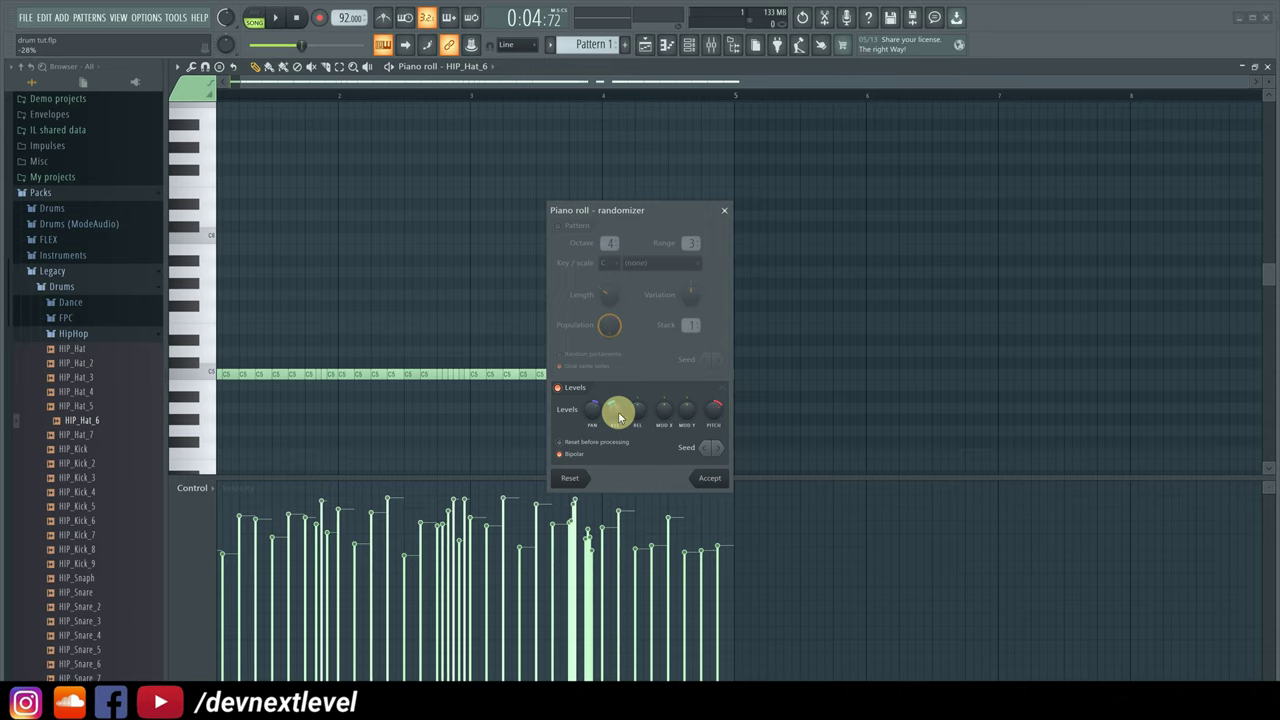
left_click_drag(607, 418, 607, 400)
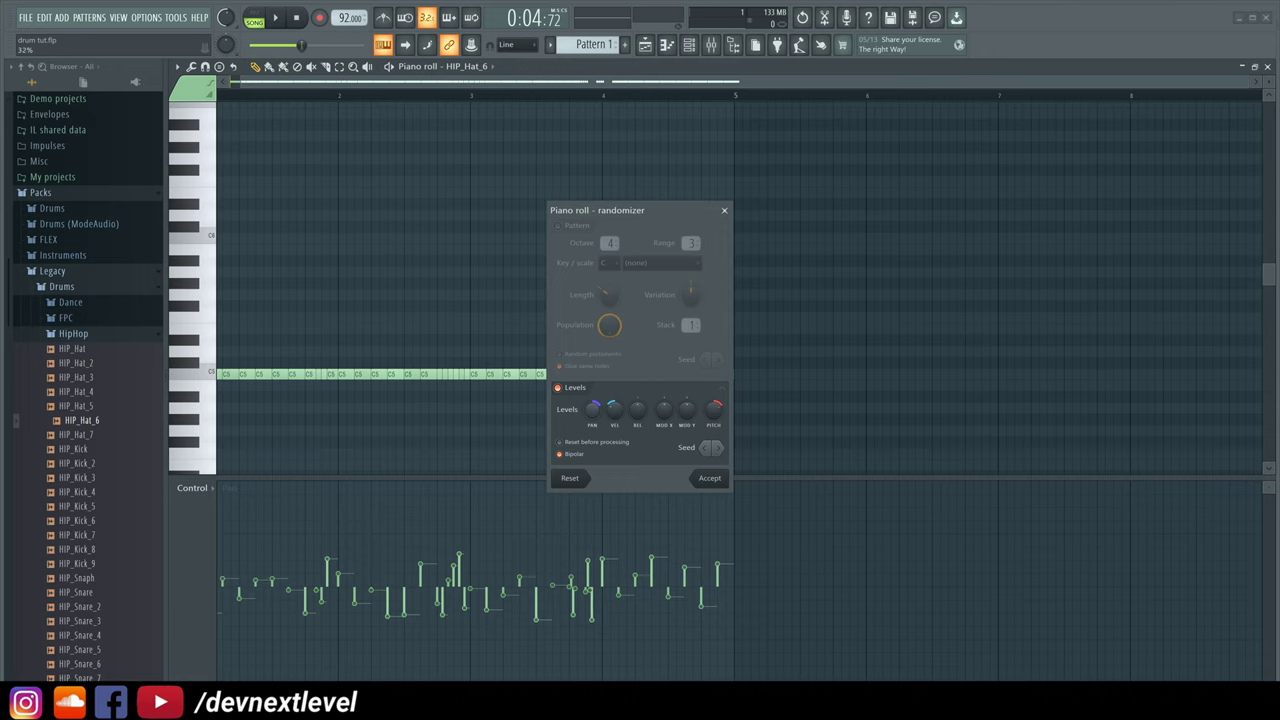
left_click_drag(733, 416, 733, 402)
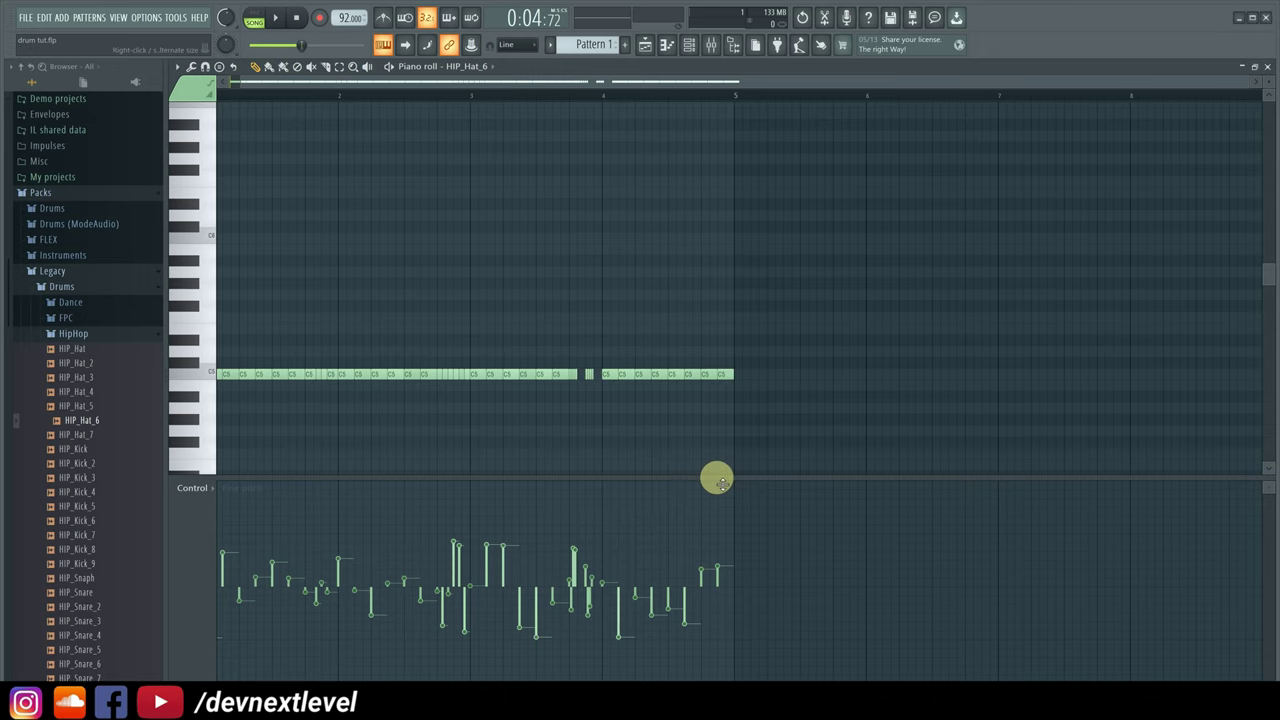
left_click(710, 477)
key("space")
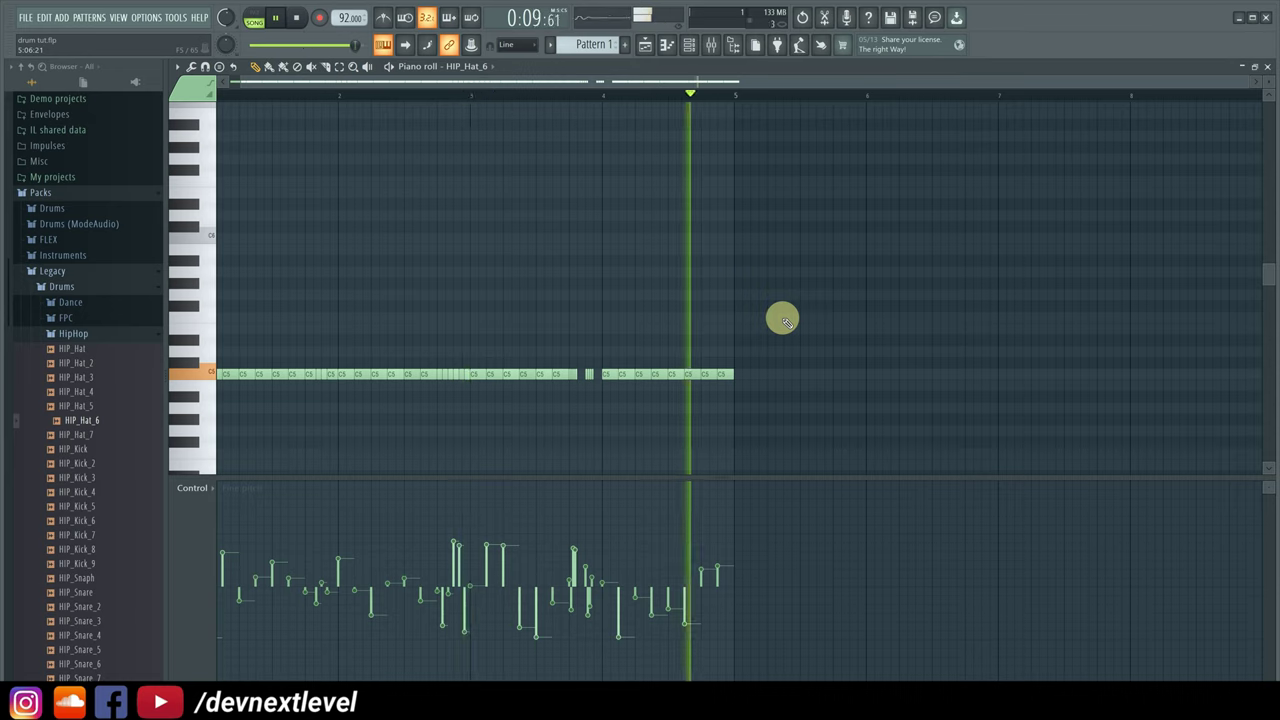
key("space")
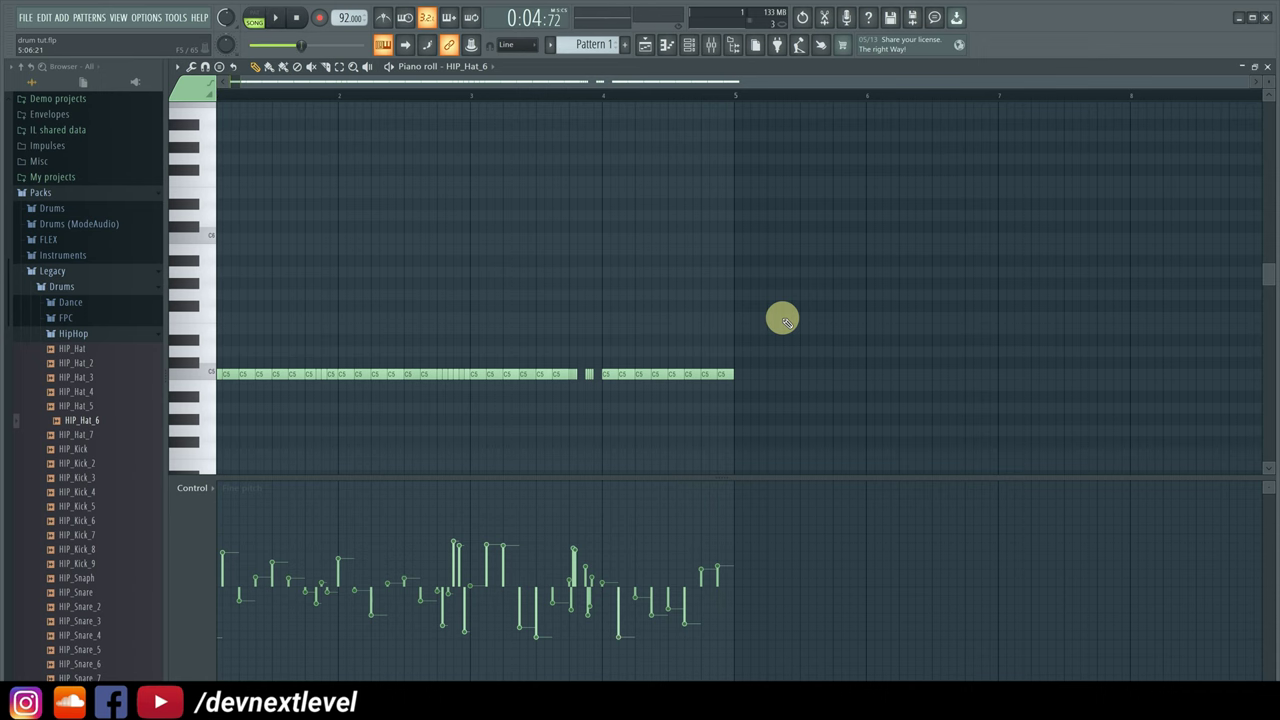
- Consolidate playlist Track 3 with the hi-hat pattern to a 32Bit float stereo WAV clip
left_click(642, 42)
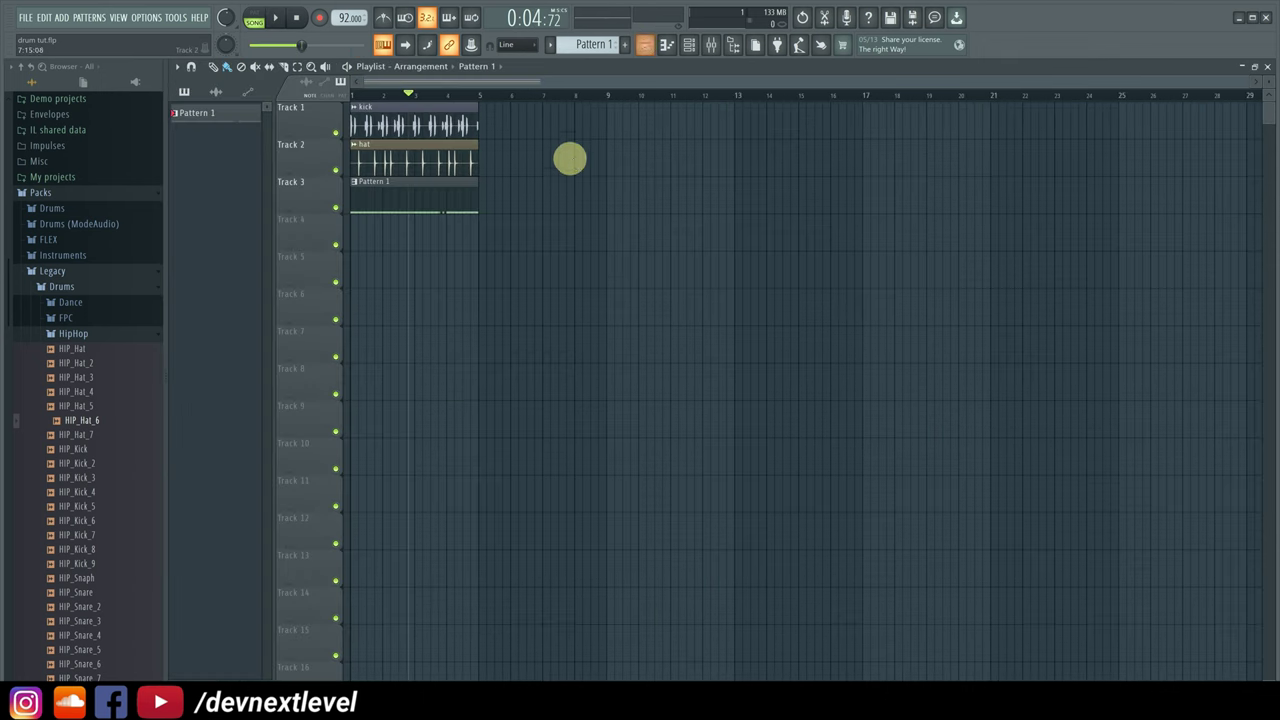
right_click(313, 200)
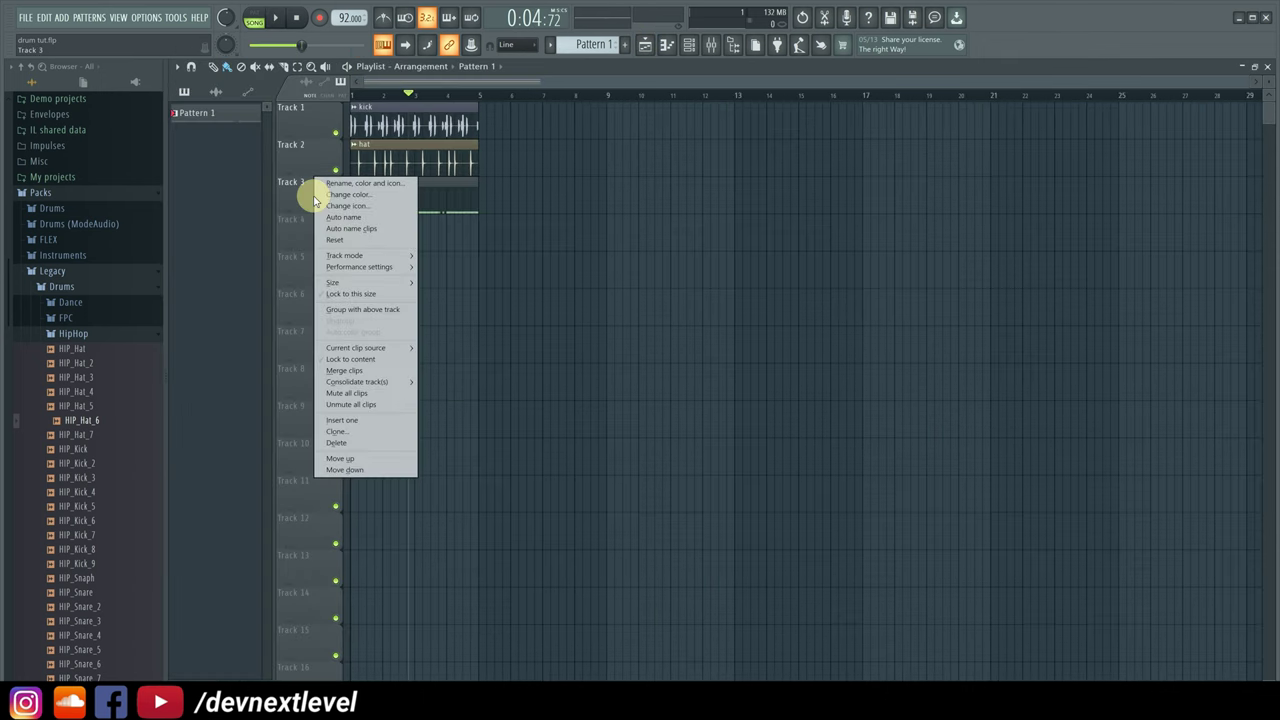
mouse_move(409, 386)
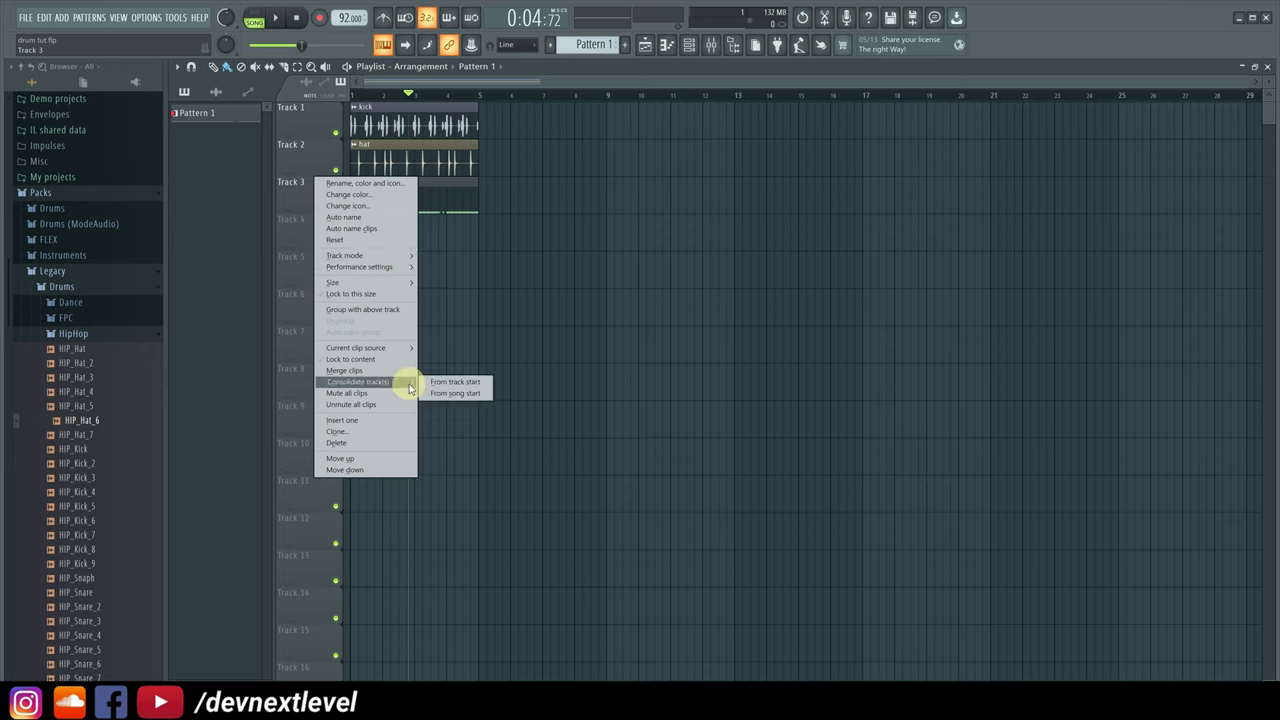
left_click(464, 387)
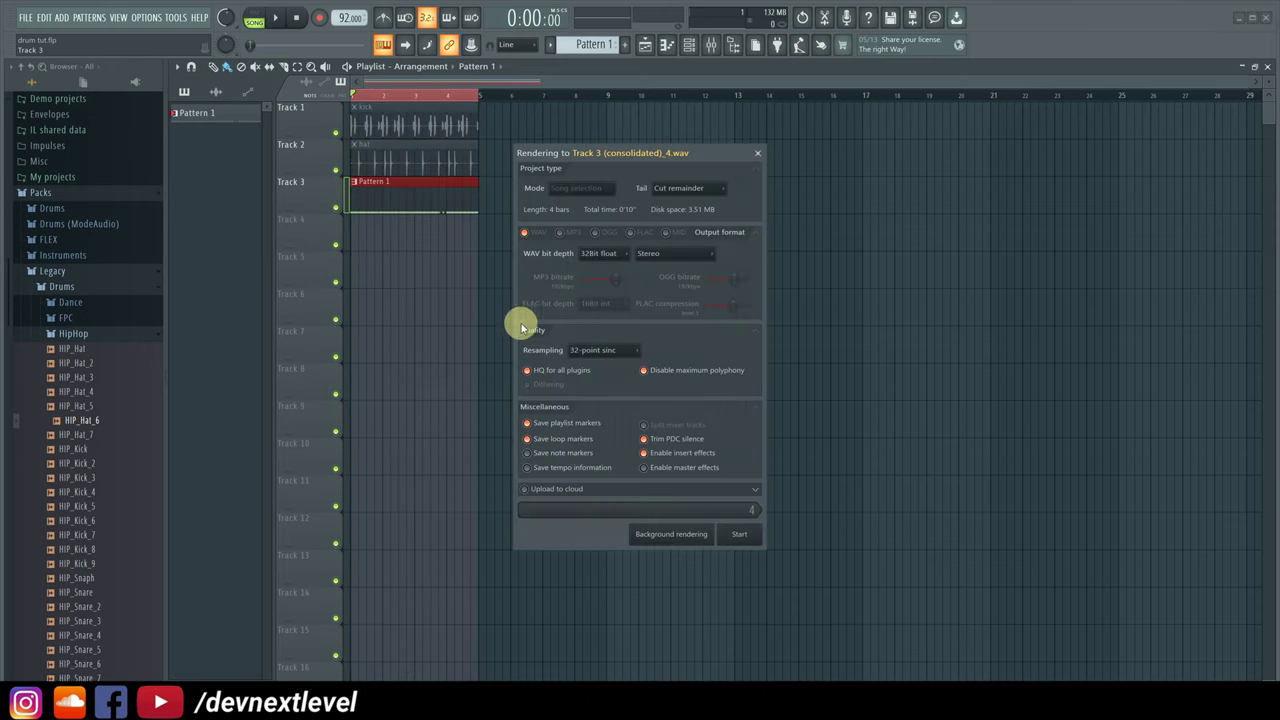
left_click(745, 532)
left_click(731, 335)
- Move the muted Pattern 1 clip out to bar 13 on Track 4 and play back the consolidated hats with the kick and hat
left_click_drag(434, 200, 766, 234)
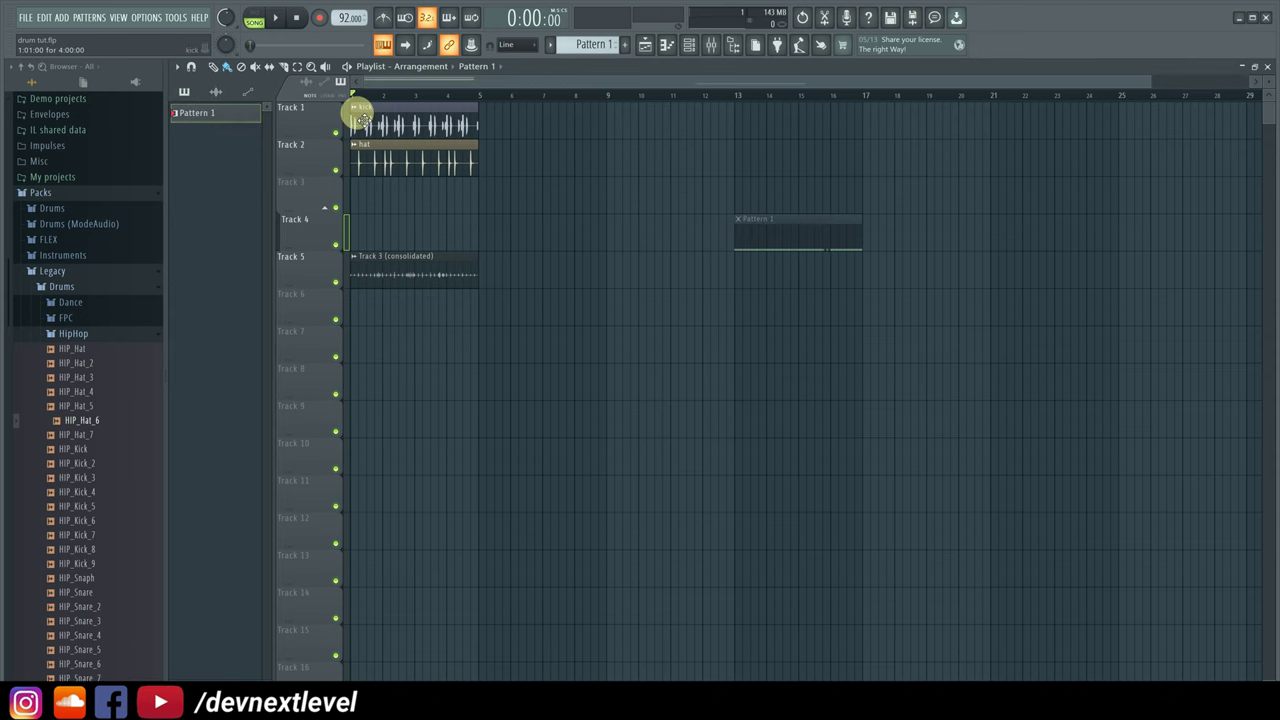
scroll(355, 95, "up", 4)
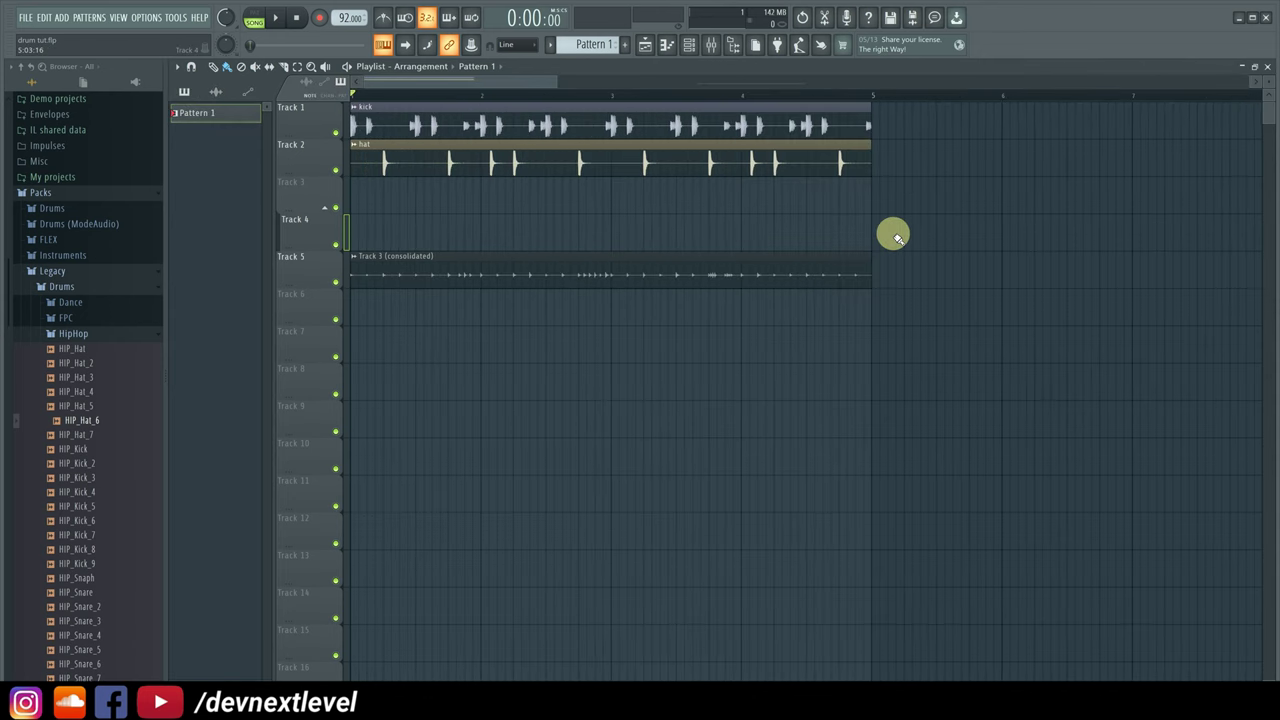
key("space")
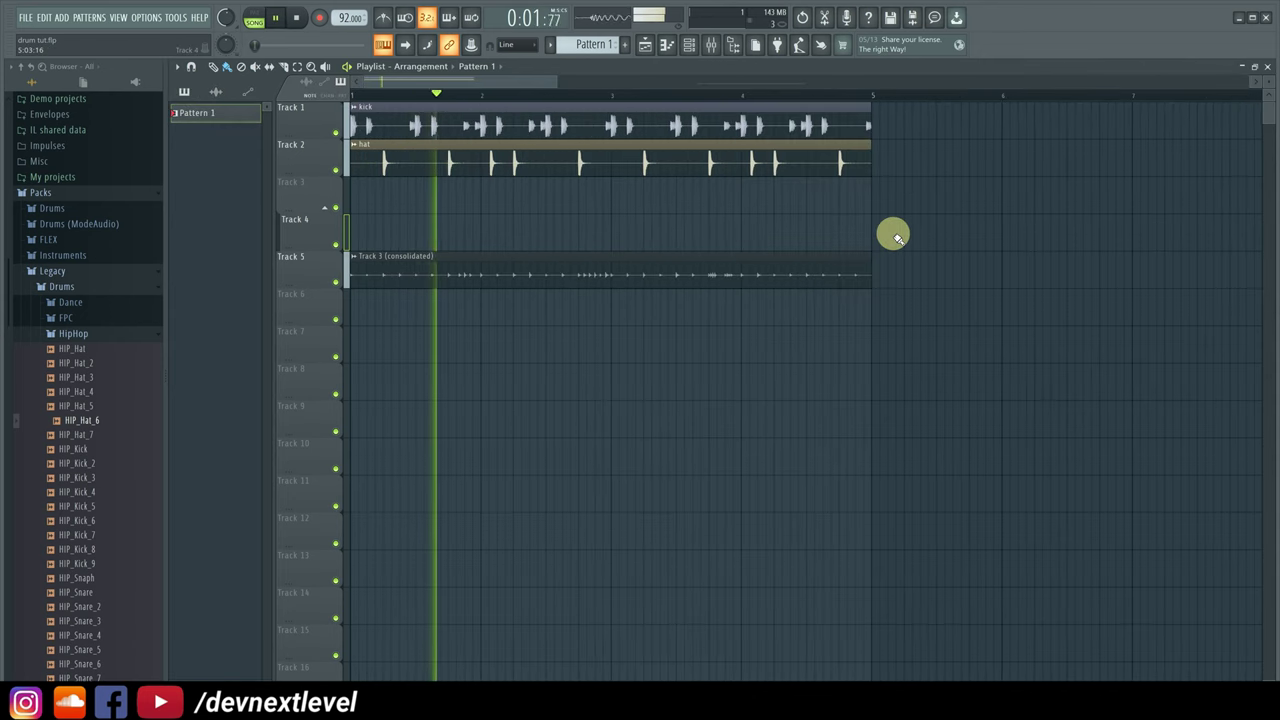
key("space")
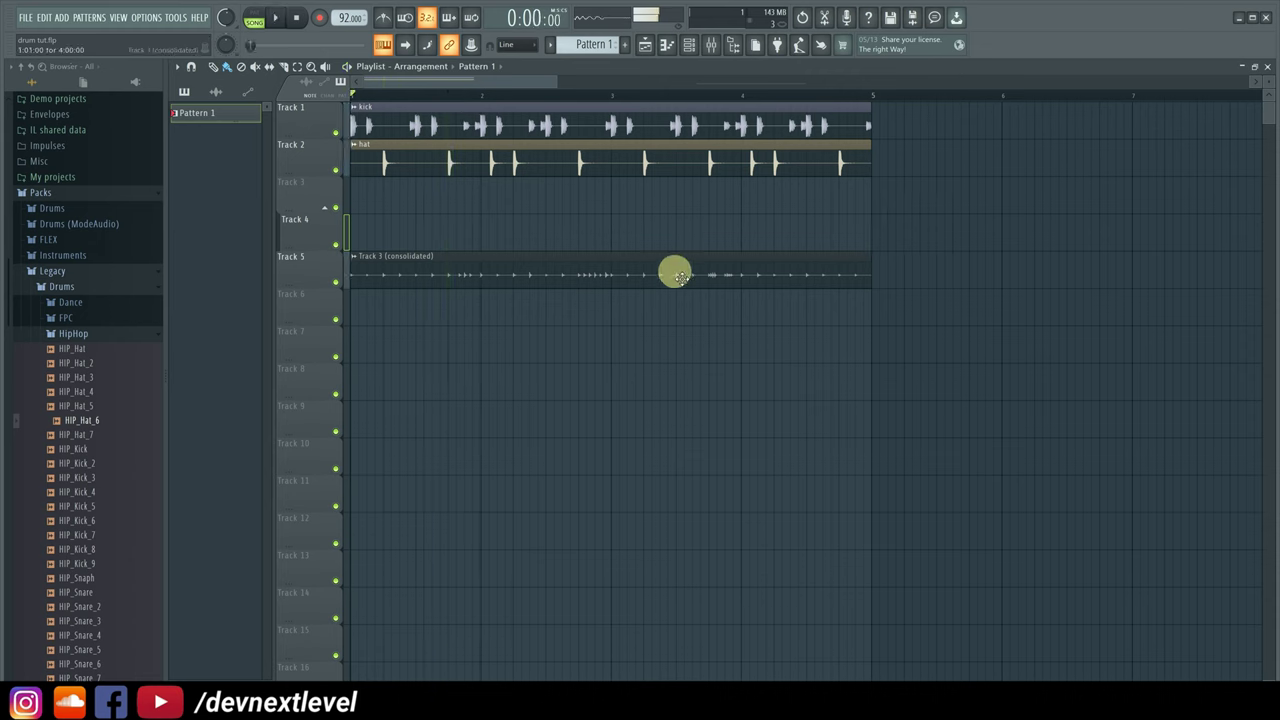
- Open the consolidated Track 3 audio clip in a new Fruity Slicer channel
double_click(677, 275)
right_click(535, 475)
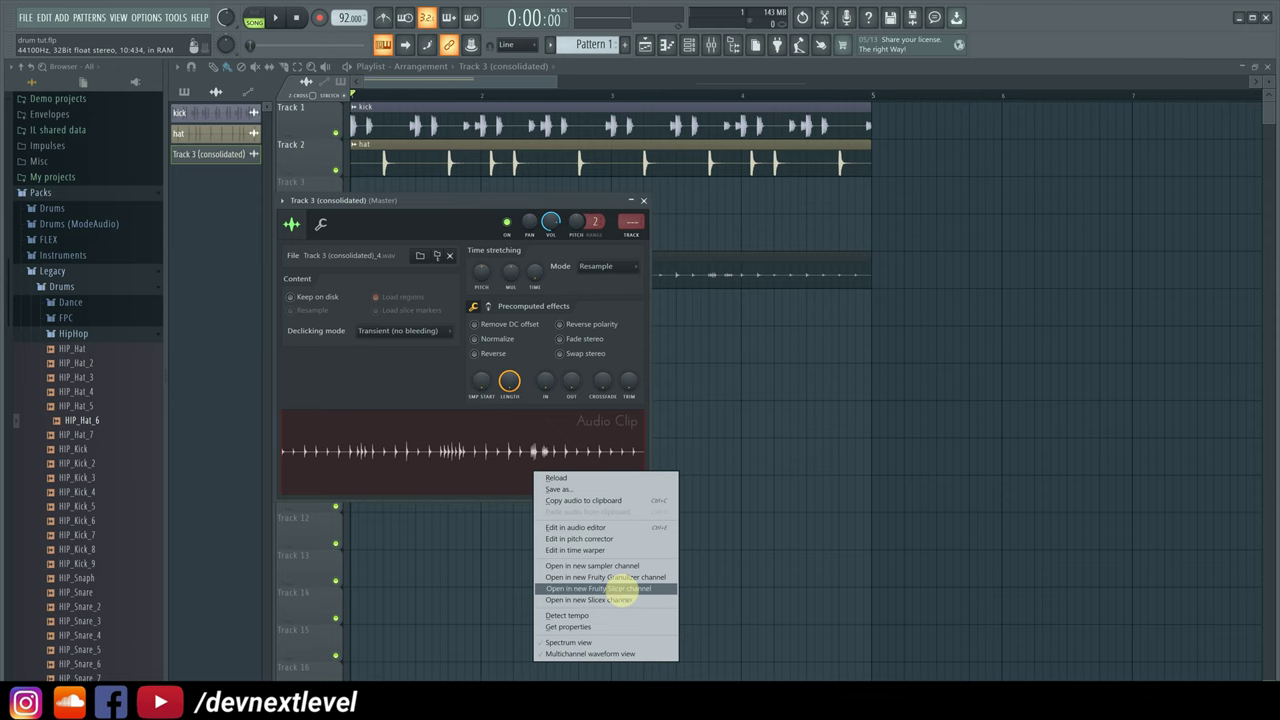
left_click(620, 589)
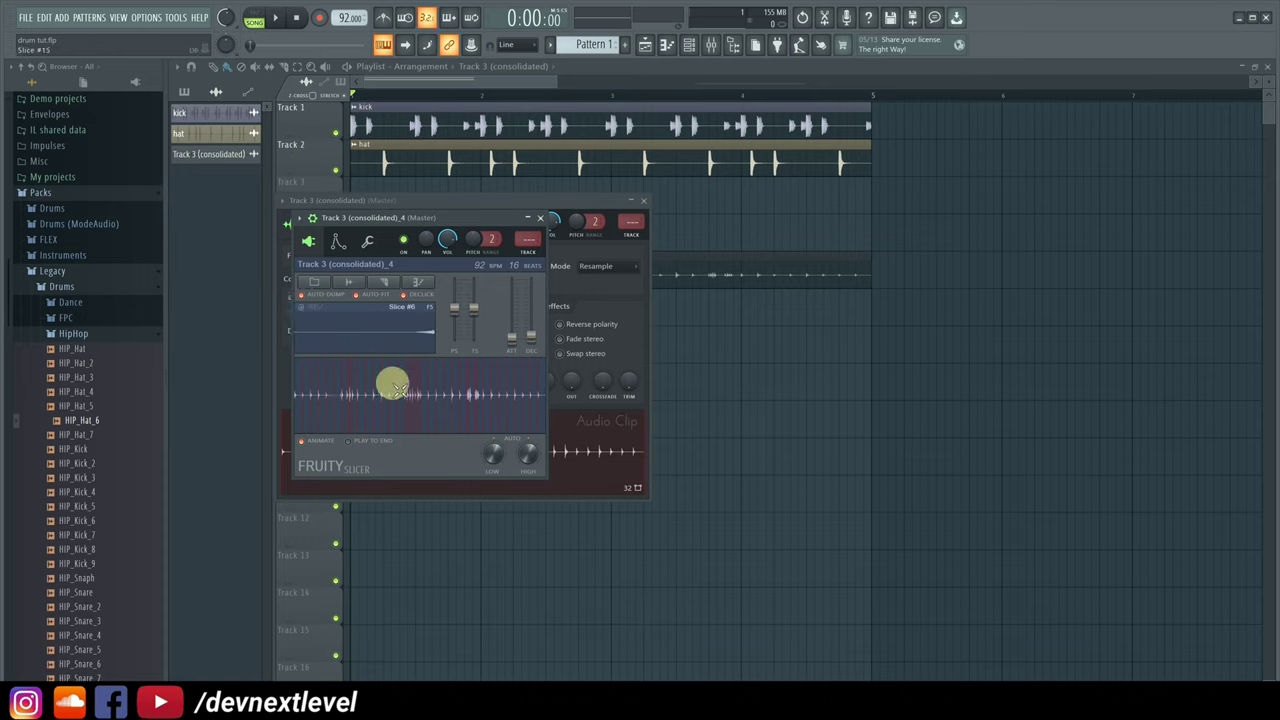
- Reverse slices #6, #24, #29 and #37 of the consolidated hats in Fruity Slicer
left_click(300, 307)
left_click(435, 381)
left_click(305, 307)
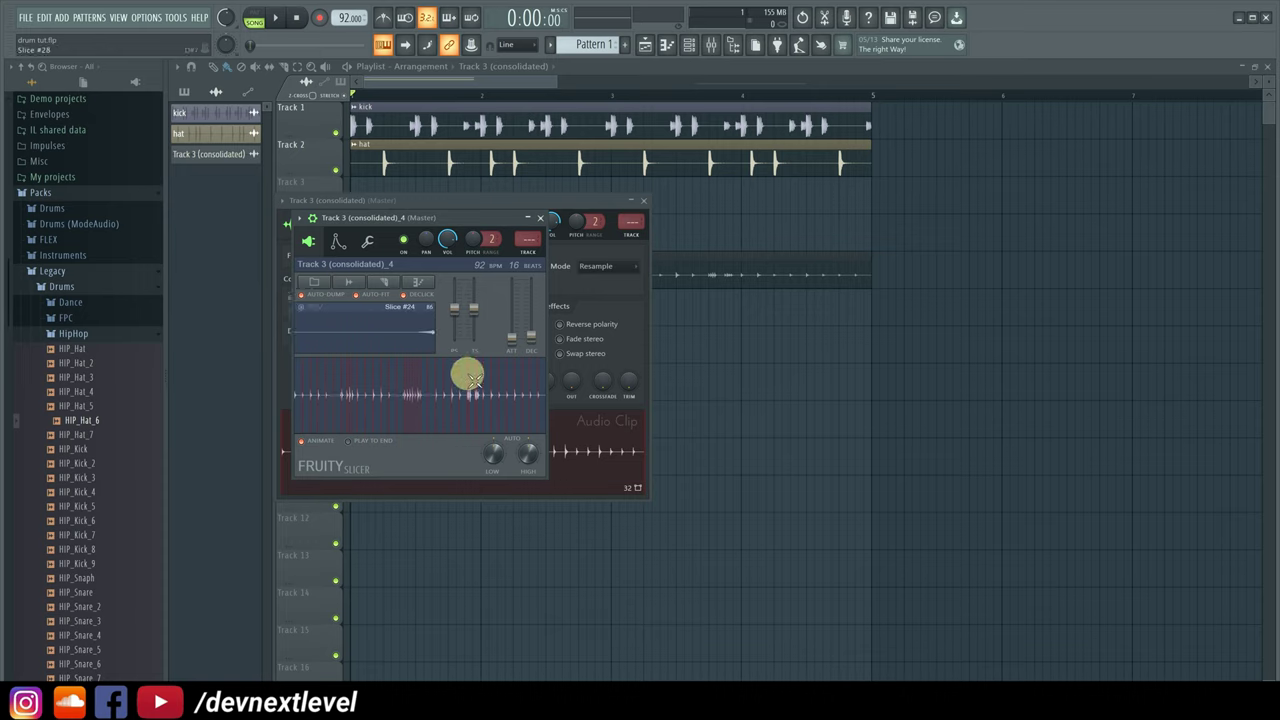
left_click(470, 376)
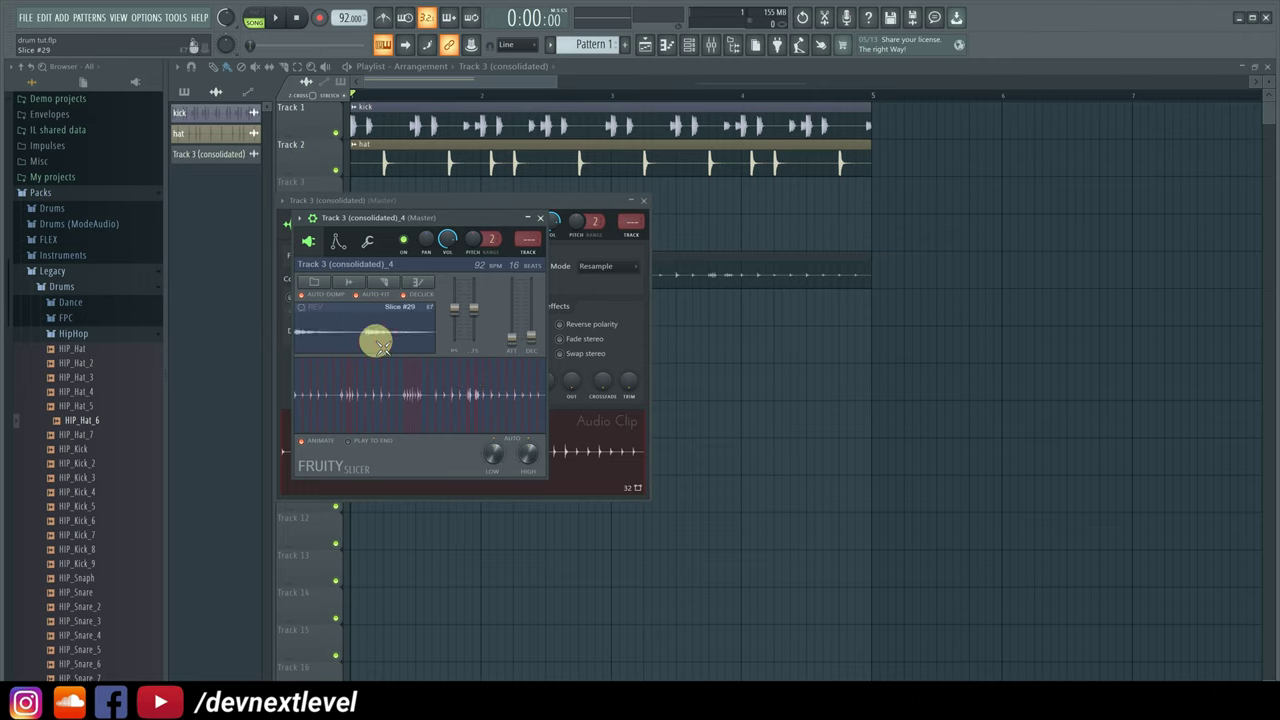
left_click(303, 307)
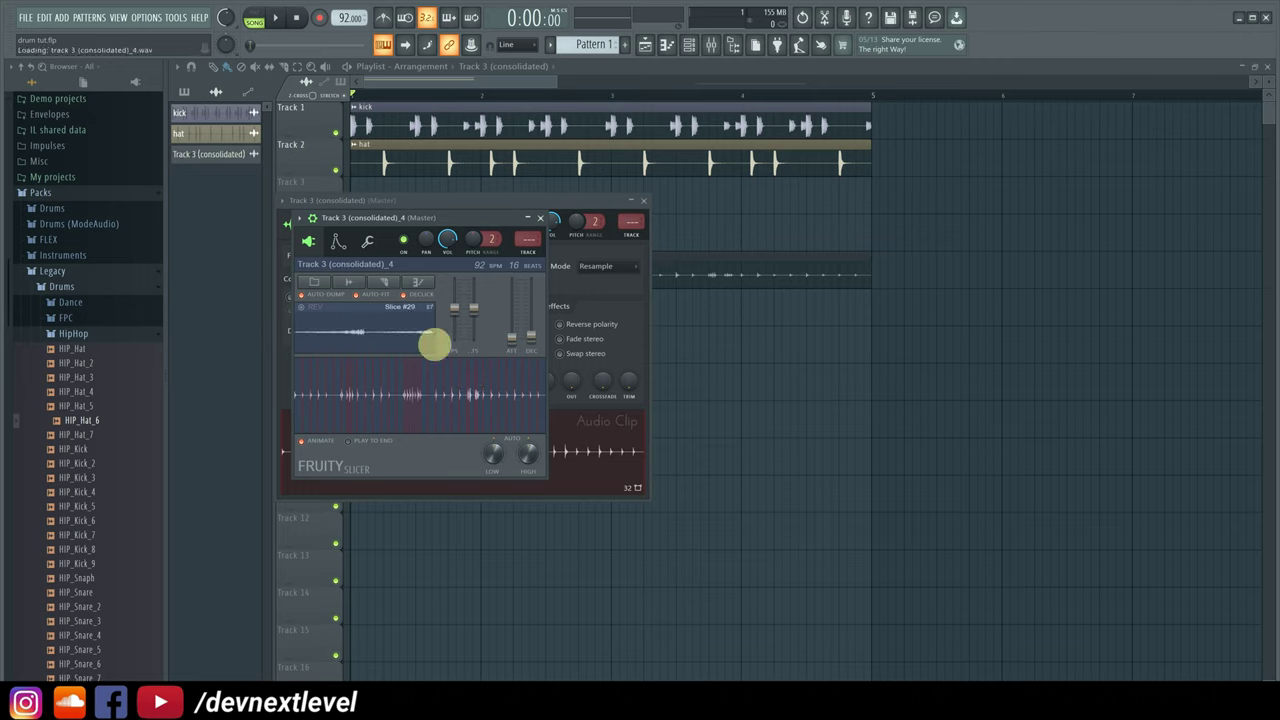
left_click(514, 382)
left_click(307, 306)
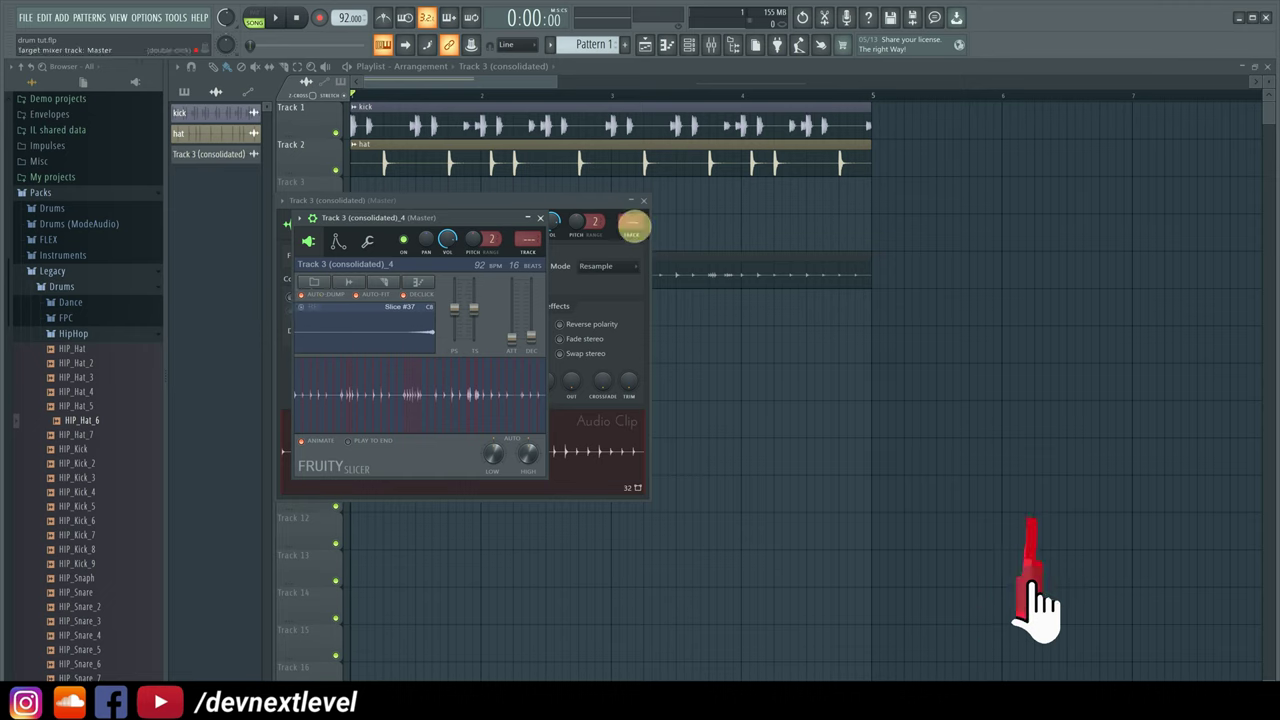
- Close the slicer and audio clip windows and mute the HIP_Hat_6 channel in the channel rack
left_click(540, 218)
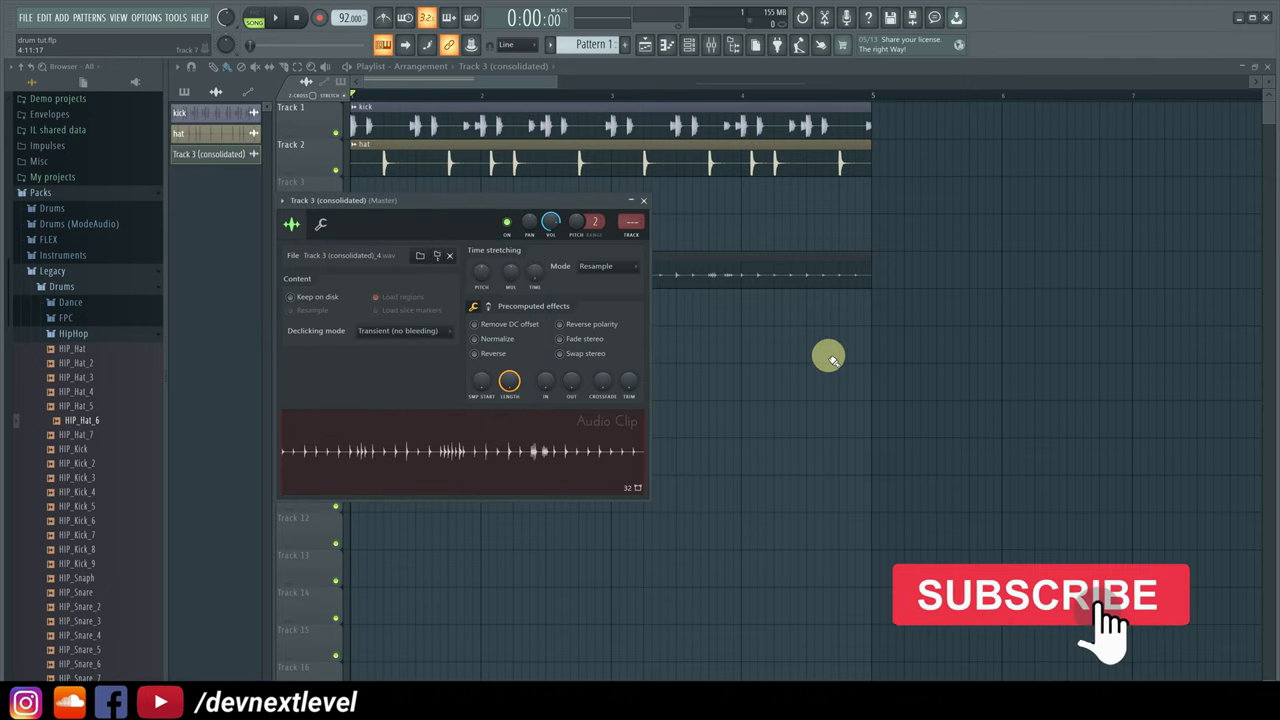
left_click(643, 201)
left_click(690, 46)
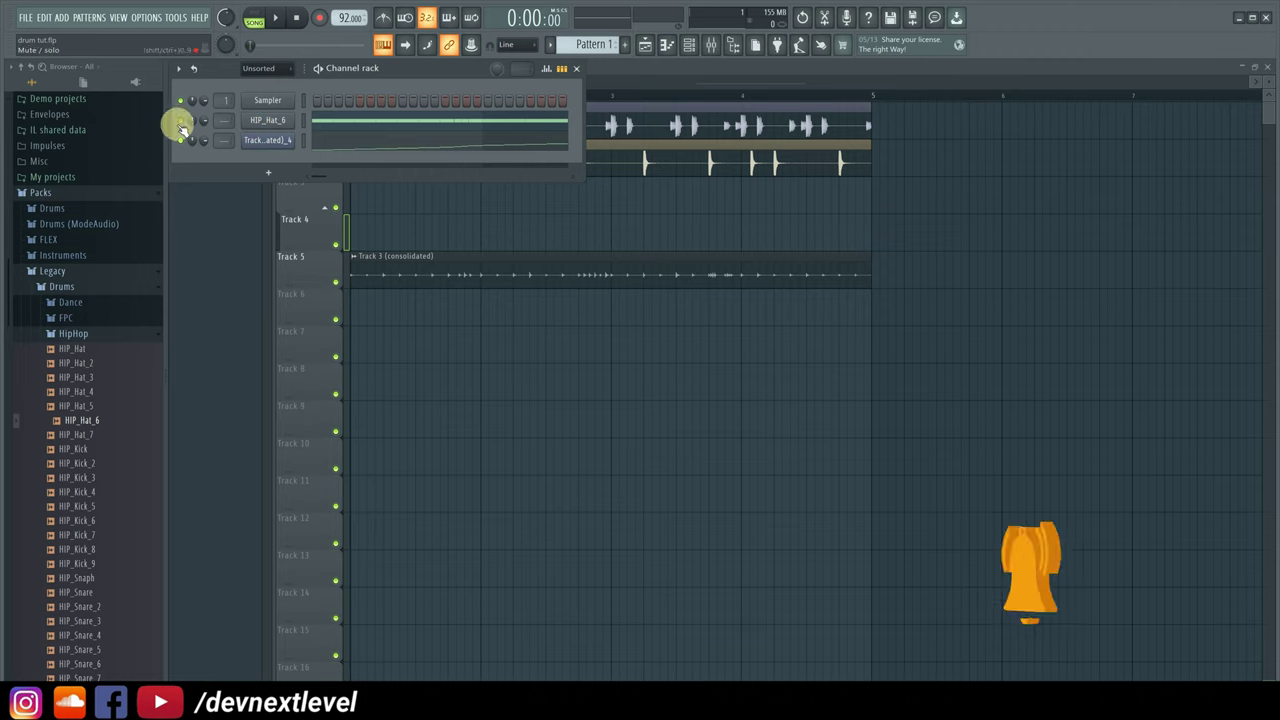
left_click_drag(182, 128, 420, 343)
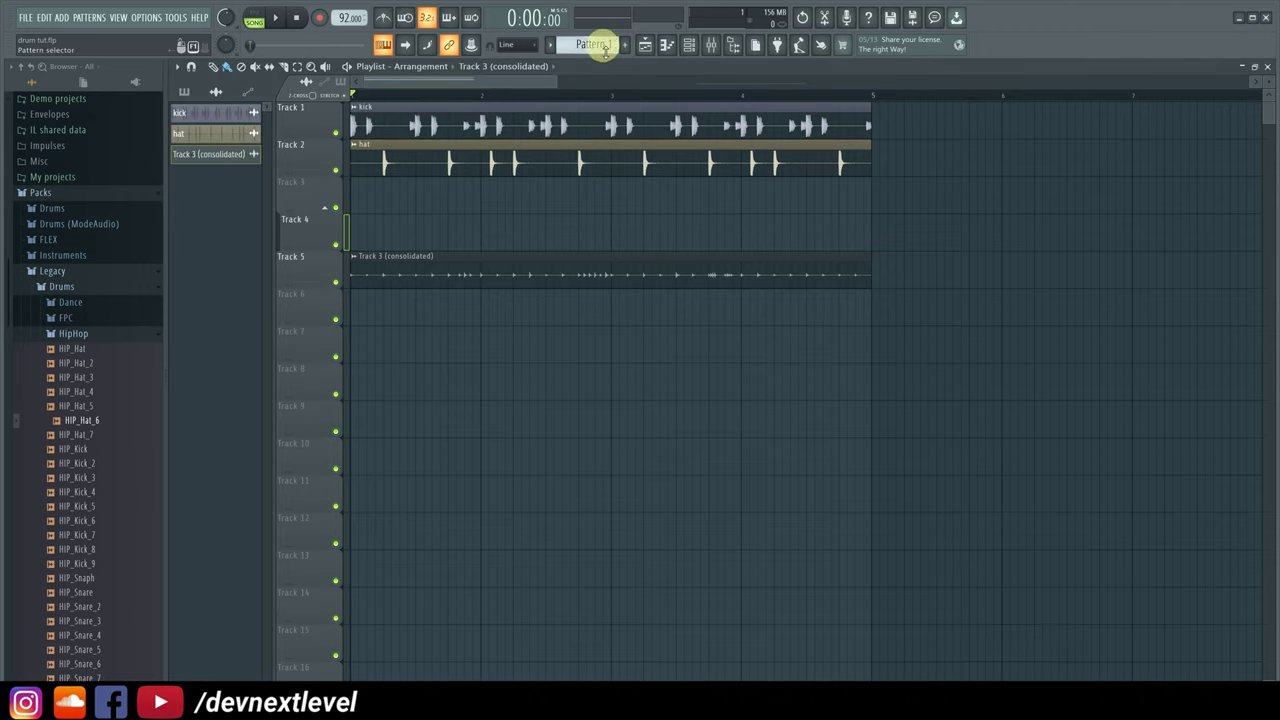
- Place Pattern 1 on Track 6 at bar 1 and move the consolidated audio clip on Track 5 past bar 5
left_click(605, 46)
left_click(498, 316)
left_click_drag(575, 319, 366, 299)
left_click_drag(442, 258, 1054, 258)
- Show all channels in the channel rack and set the sliced hat channel's volume to 91%
left_click(689, 44)
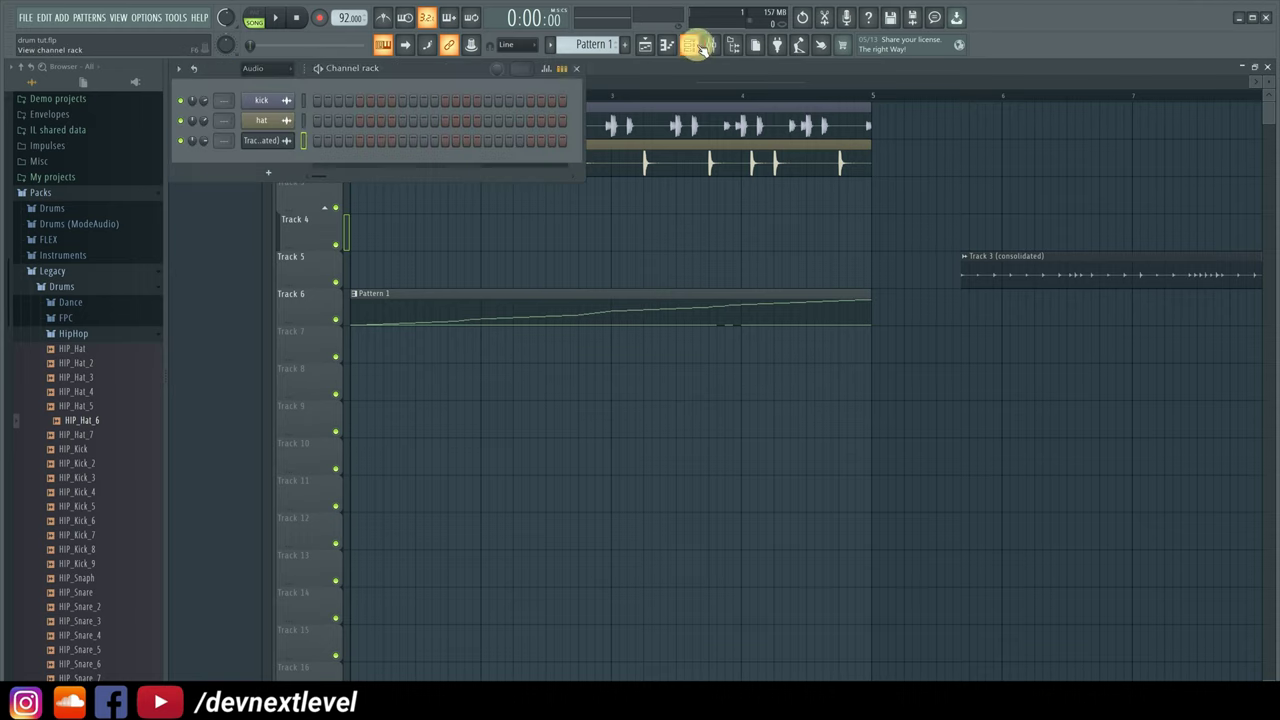
left_click(266, 70)
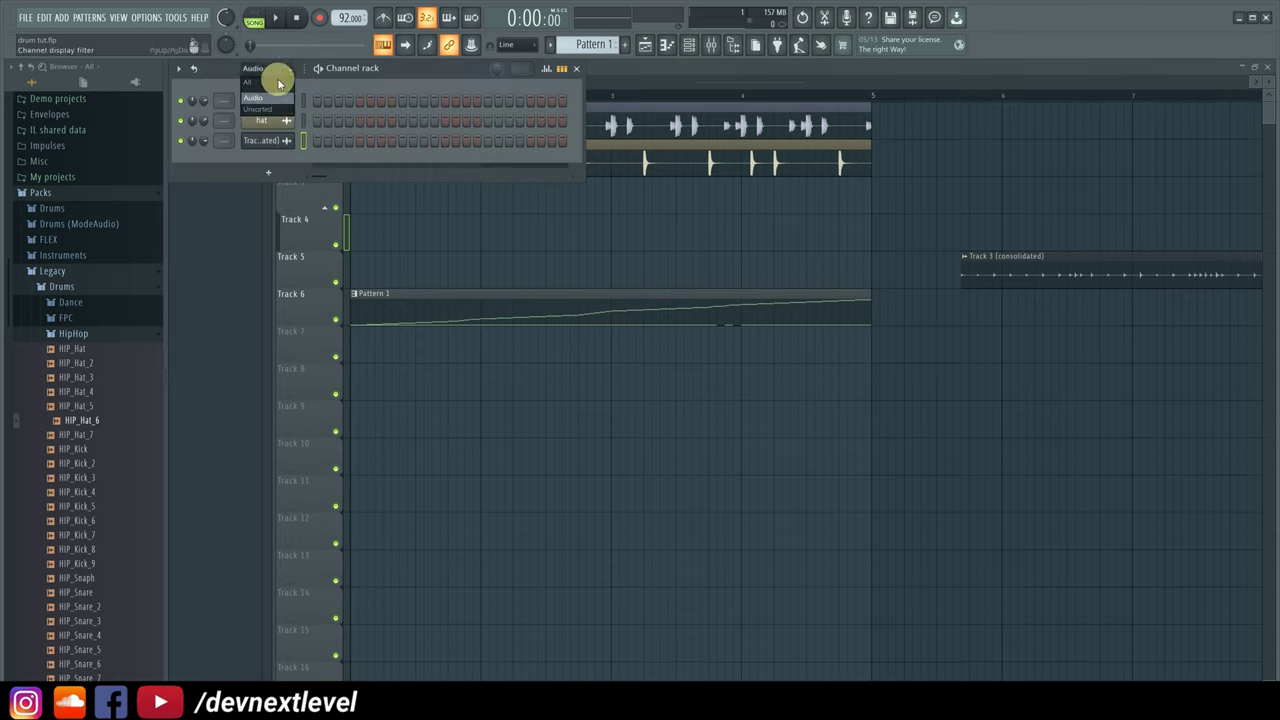
left_click(277, 78)
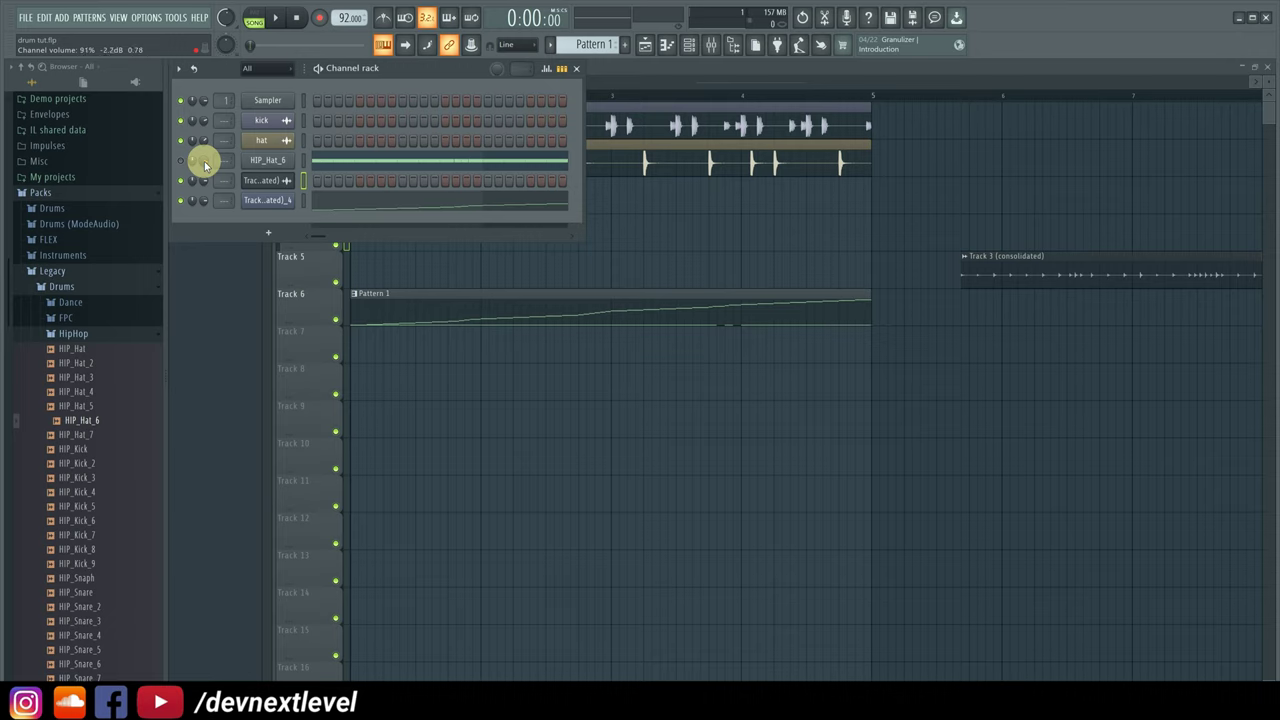
left_click_drag(205, 165, 208, 215)
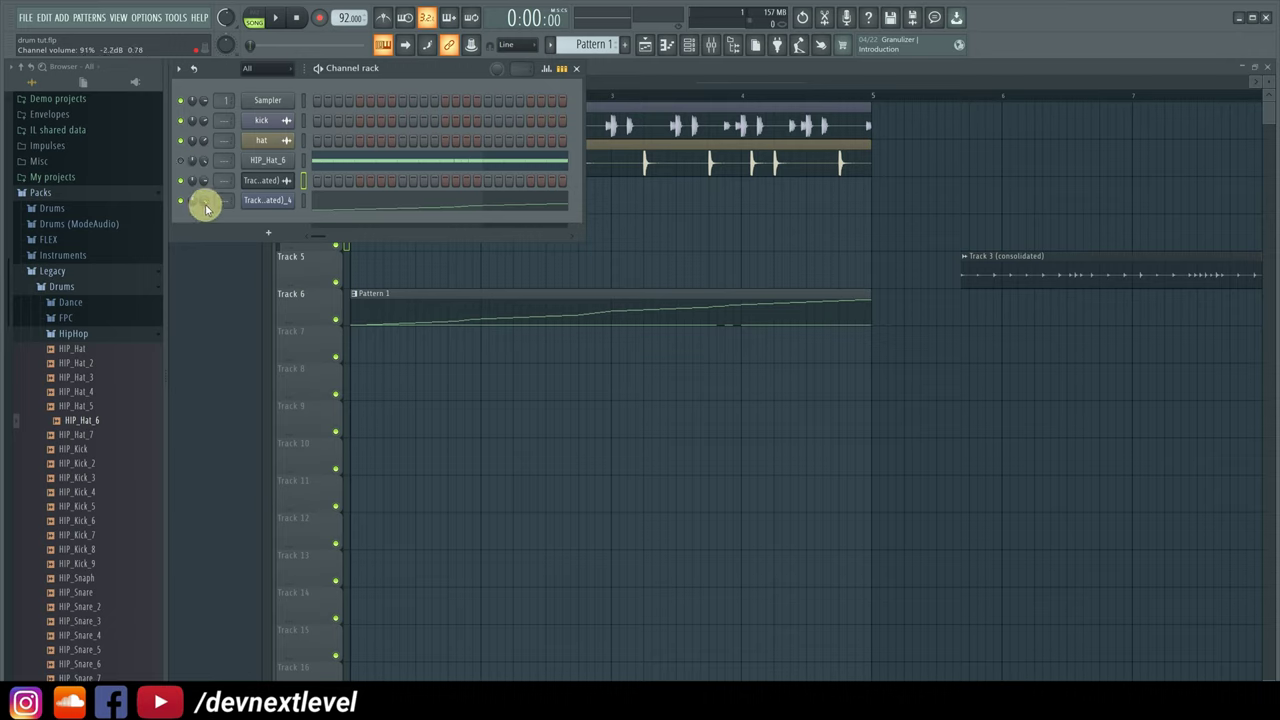
right_click(774, 414)
- Play the arrangement, delete the consolidated clip from Track 5 and loop the playback over bars 1 to 4
key("space")
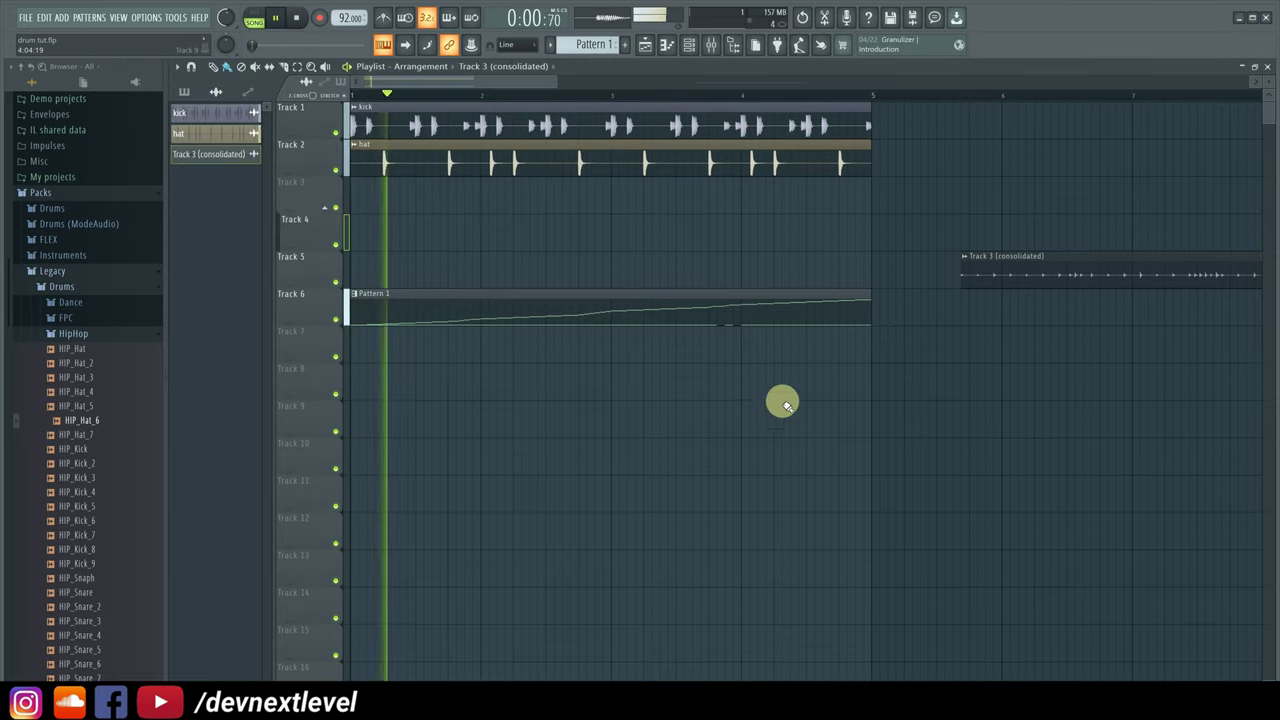
right_click(990, 264)
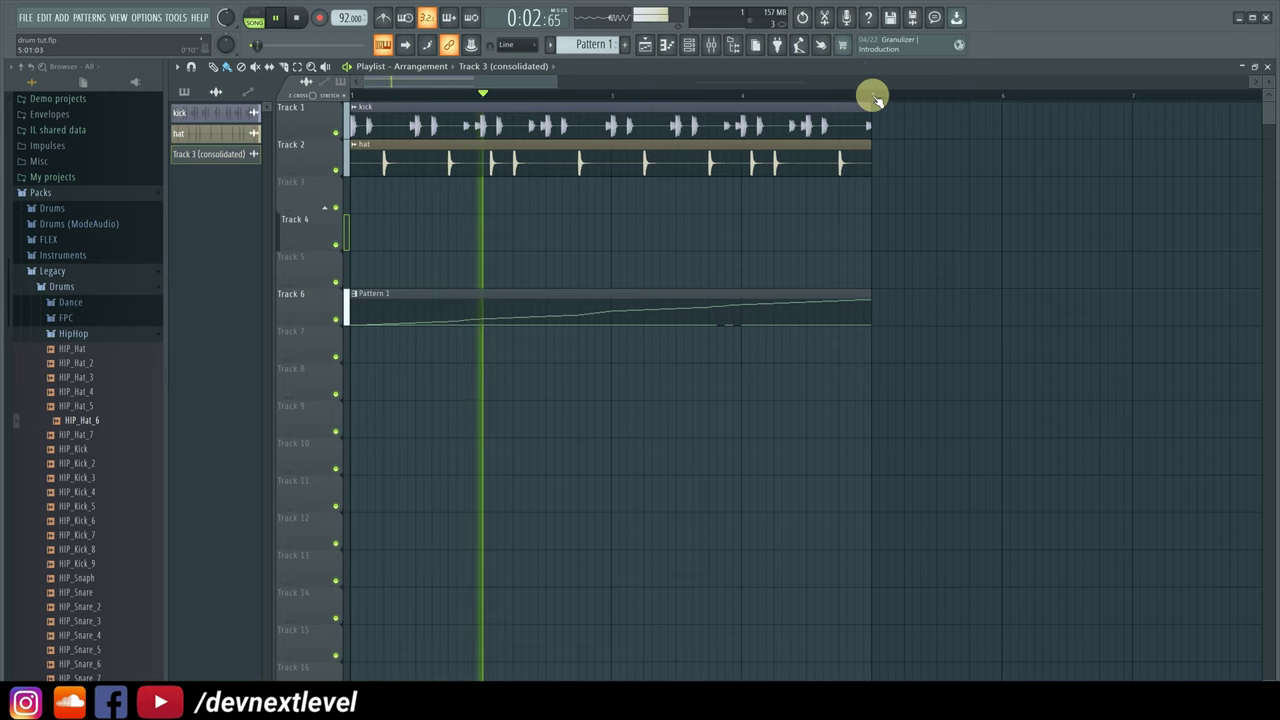
left_click_drag(873, 97, 223, 135)
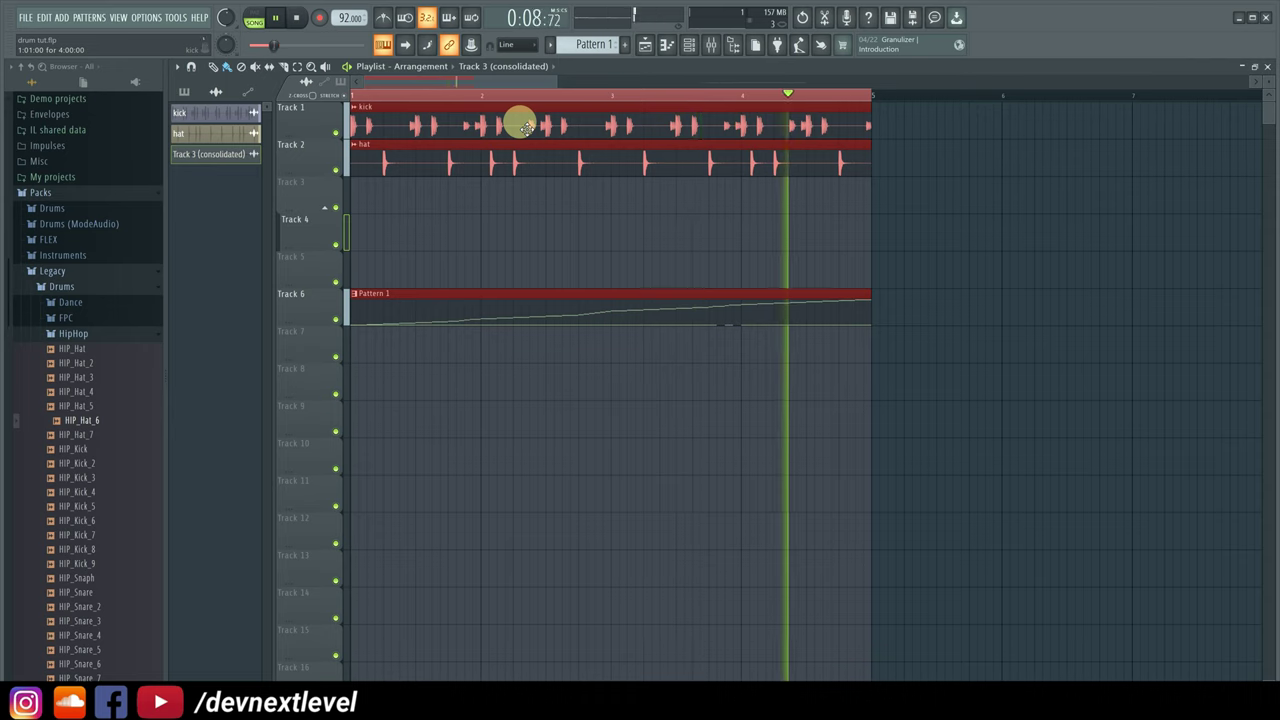
- Stop playback, examine the HIP_Hat_6 notes and the Fruity Slicer slice notes in the piano roll, and return to the playlist
left_click(692, 45)
key("space")
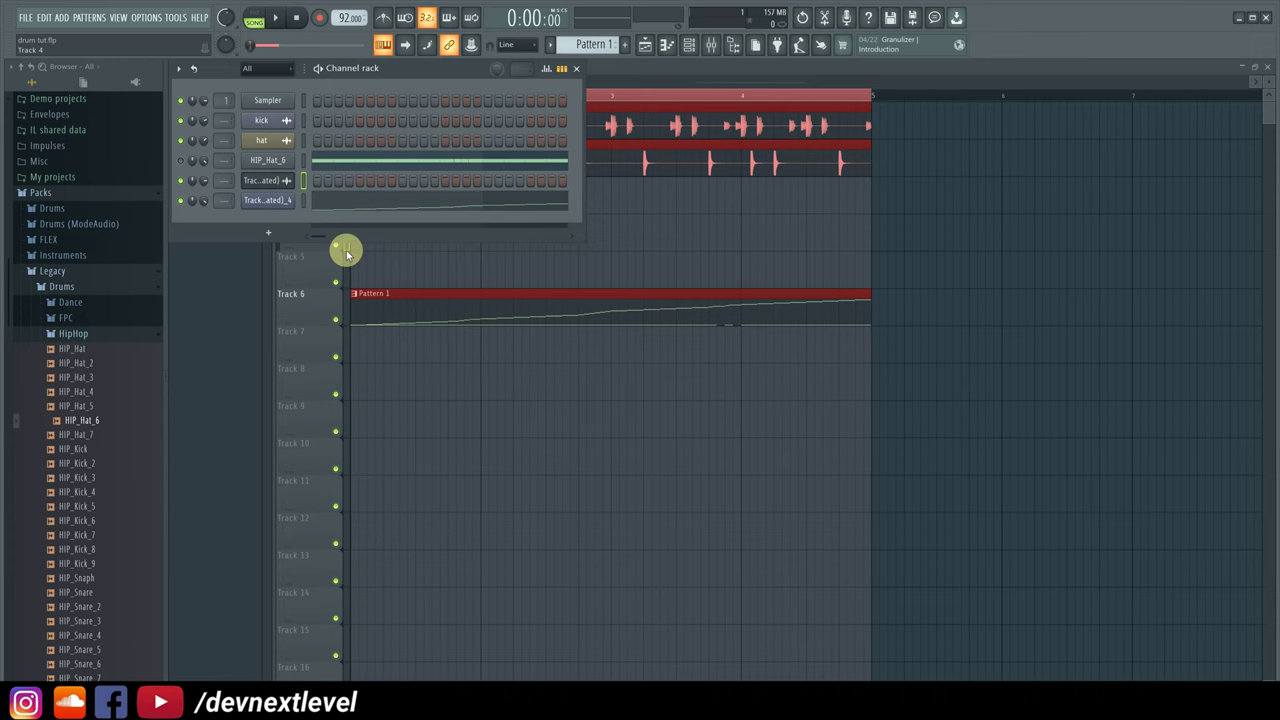
double_click(425, 300)
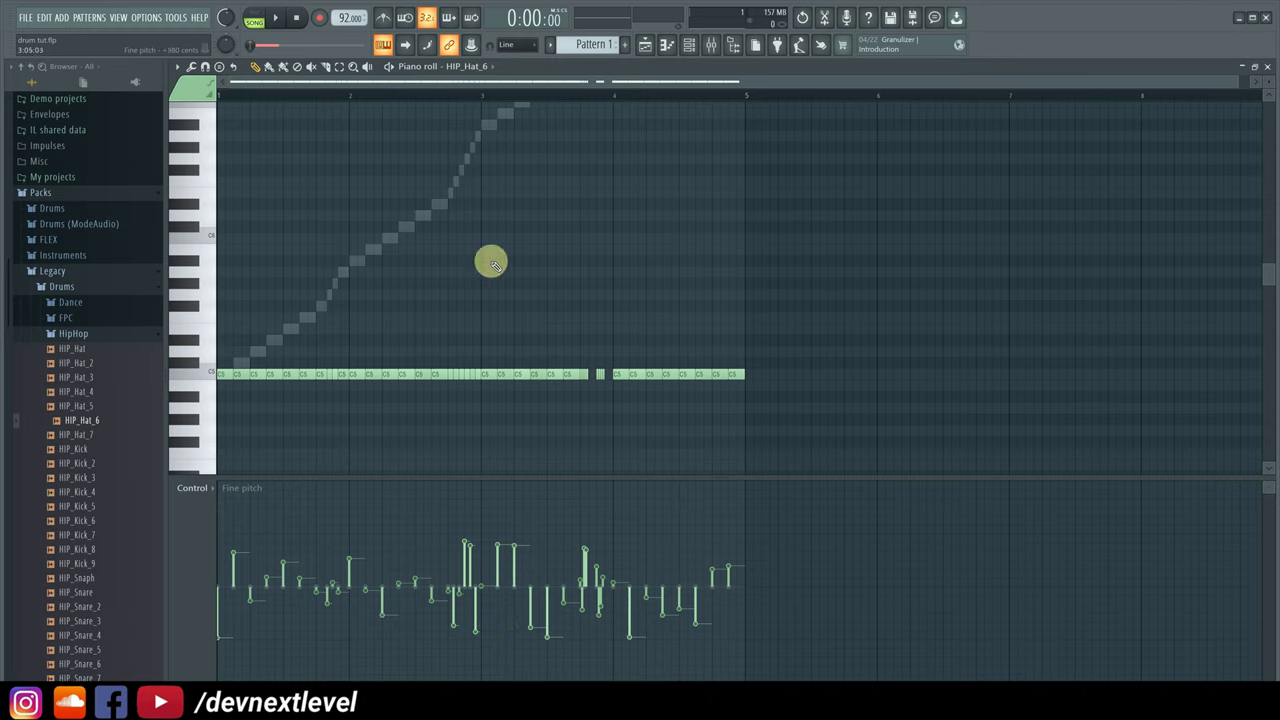
double_click(289, 337)
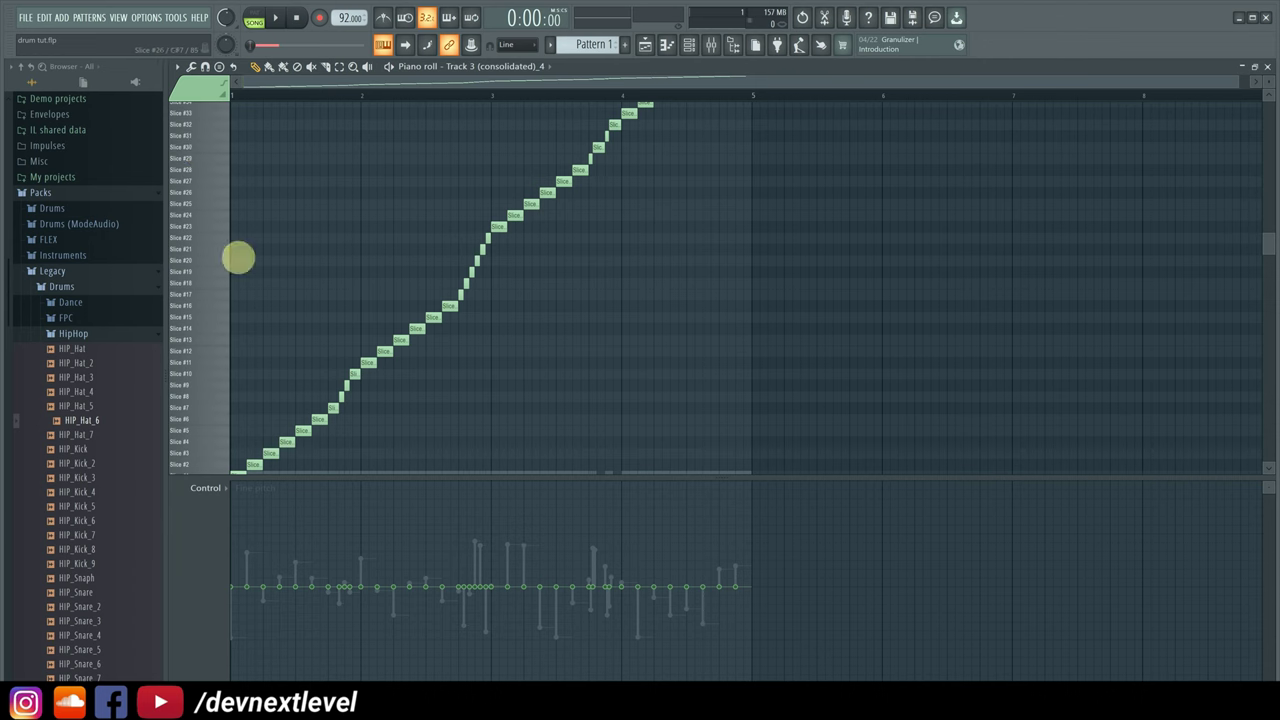
left_click(645, 47)
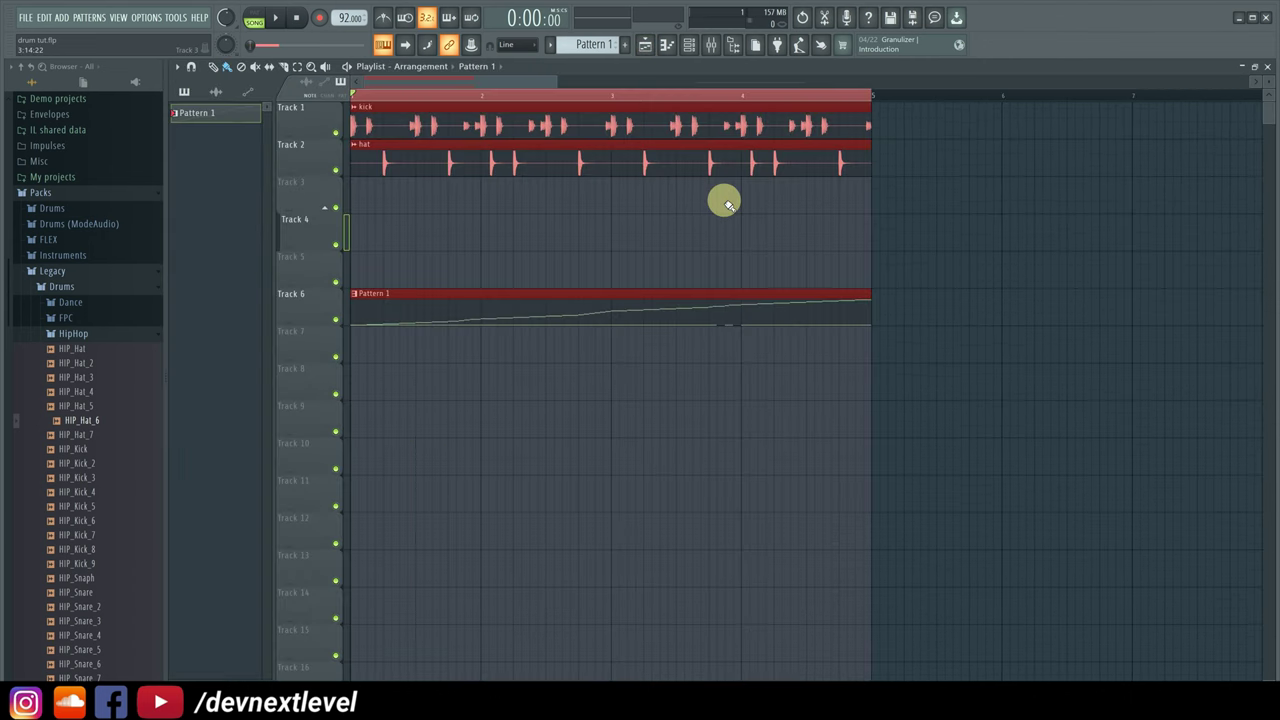